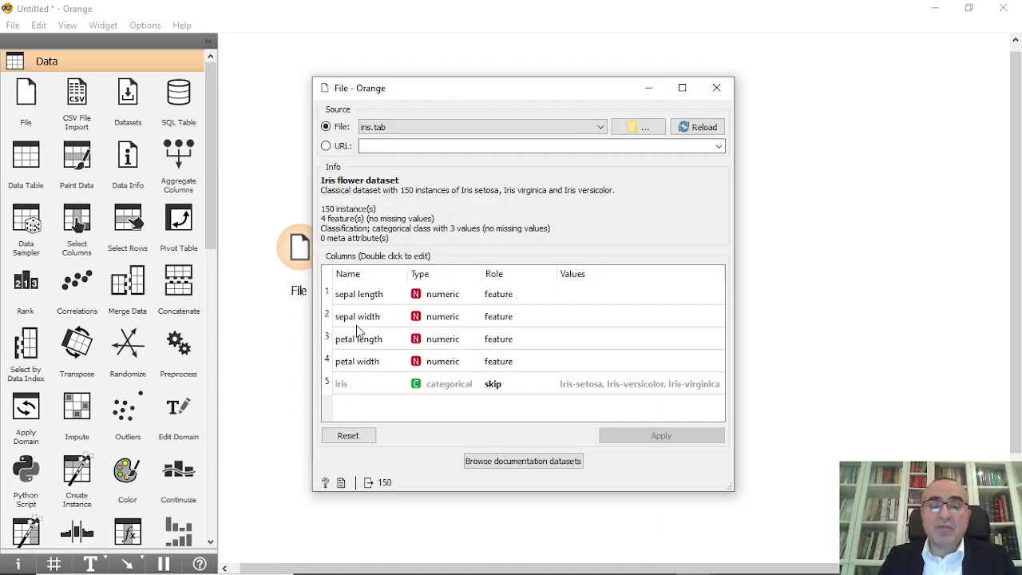
Try the feature role for the iris column, set its role back to skip and apply it.
double_click(505, 389)
click(520, 401)
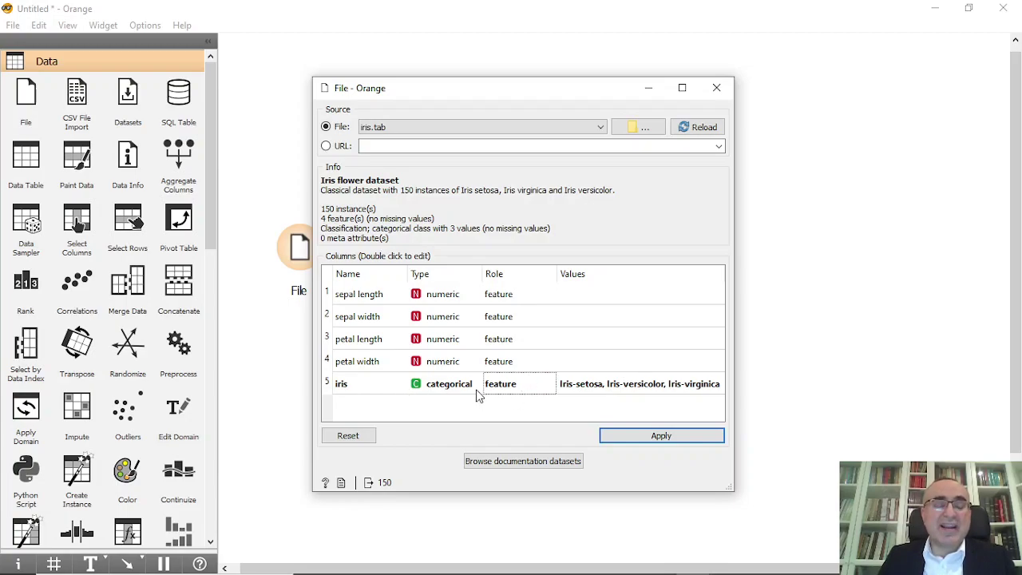
double_click(521, 391)
click(515, 408)
double_click(511, 386)
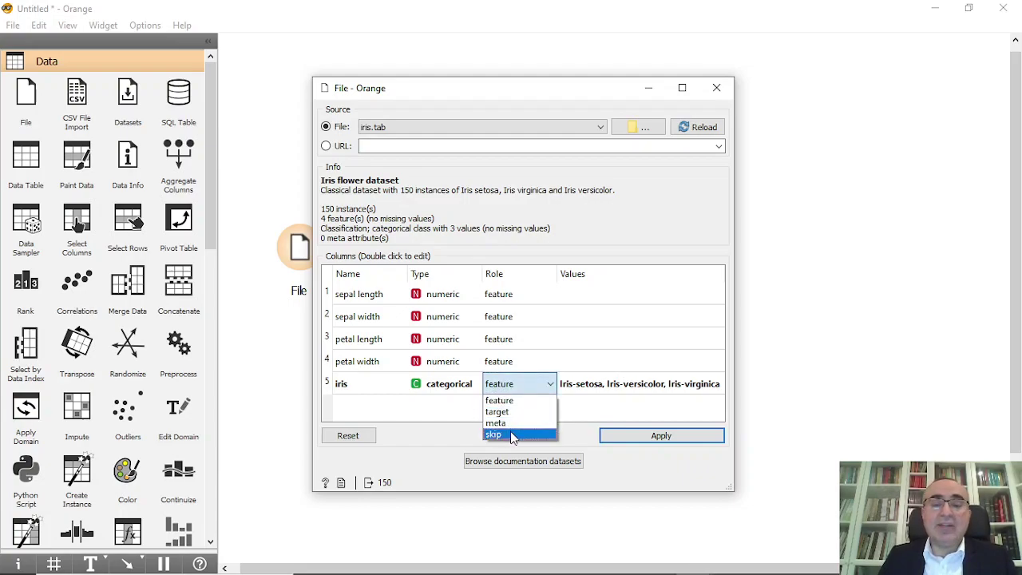
click(510, 432)
click(633, 434)
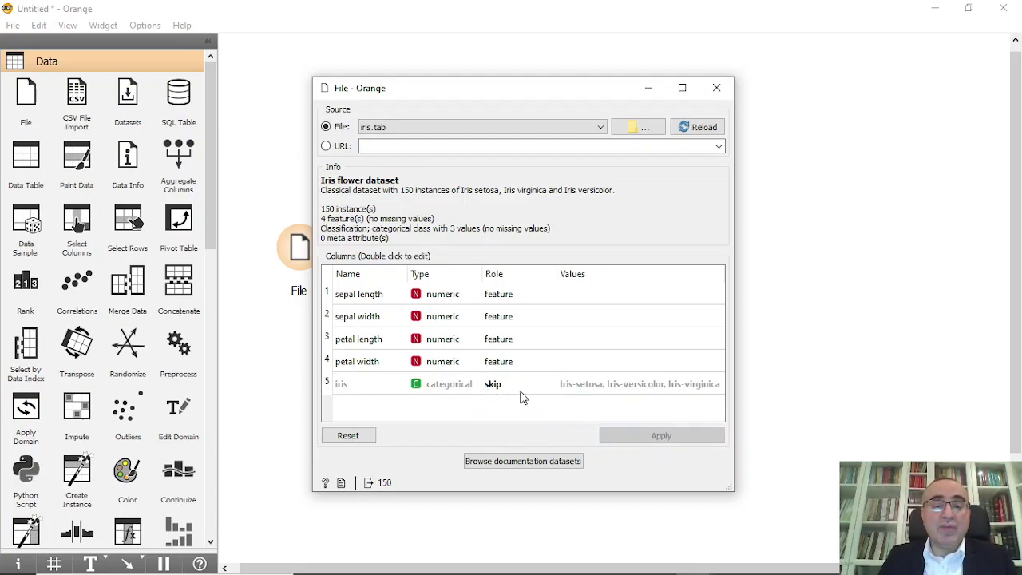
Set the iris column's role to feature, apply the change and close the File settings.
double_click(503, 387)
click(514, 403)
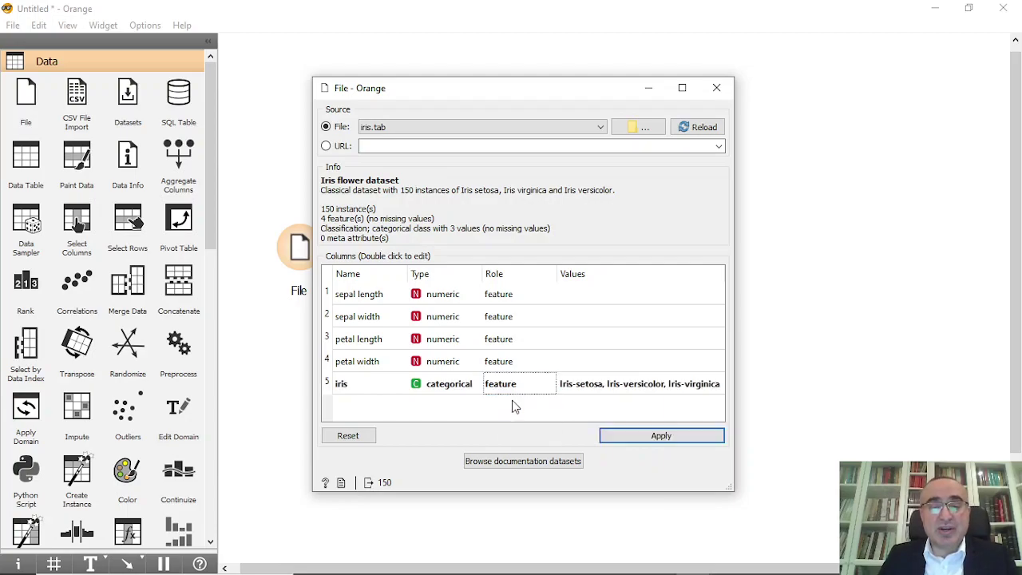
click(653, 437)
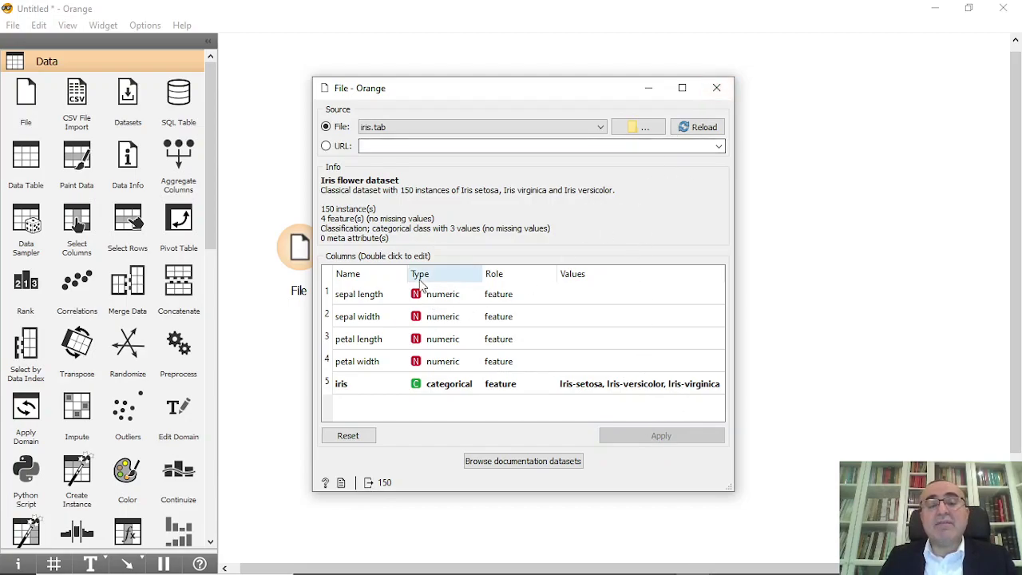
click(717, 90)
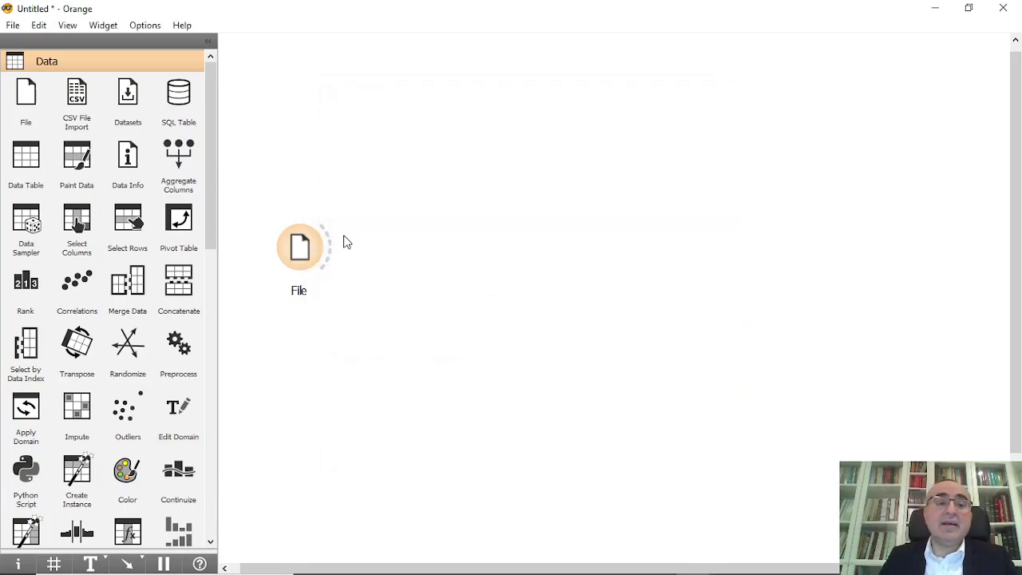
Add a Scatter Plot widget fed by the File widget and open its plot.
drag(309, 238, 468, 118)
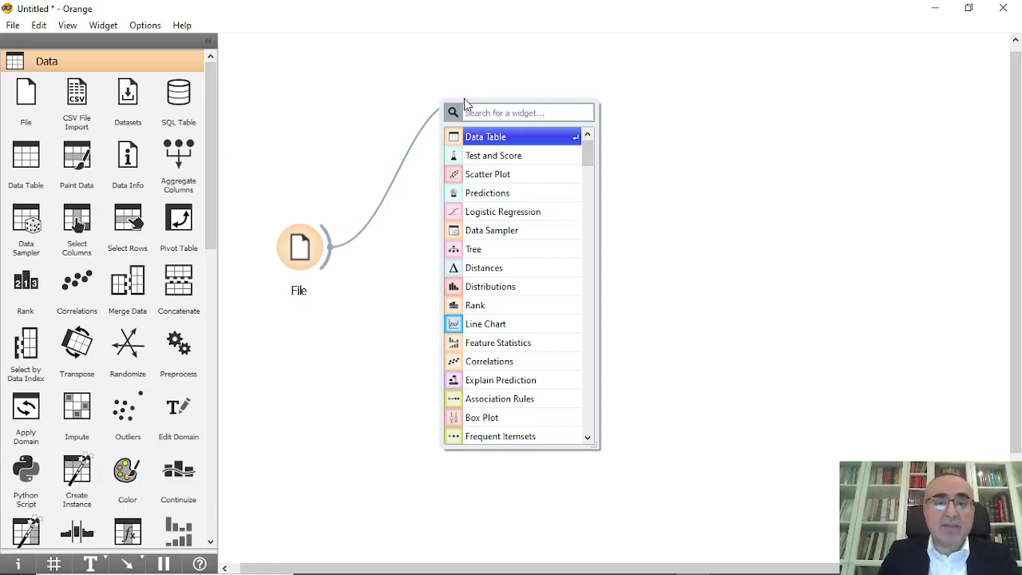
text(sca)
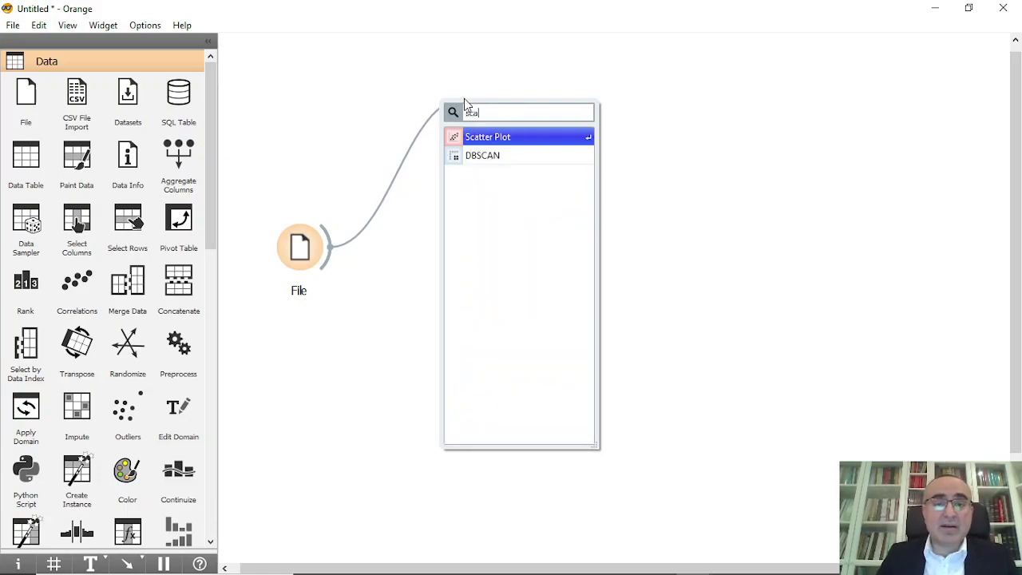
click(541, 137)
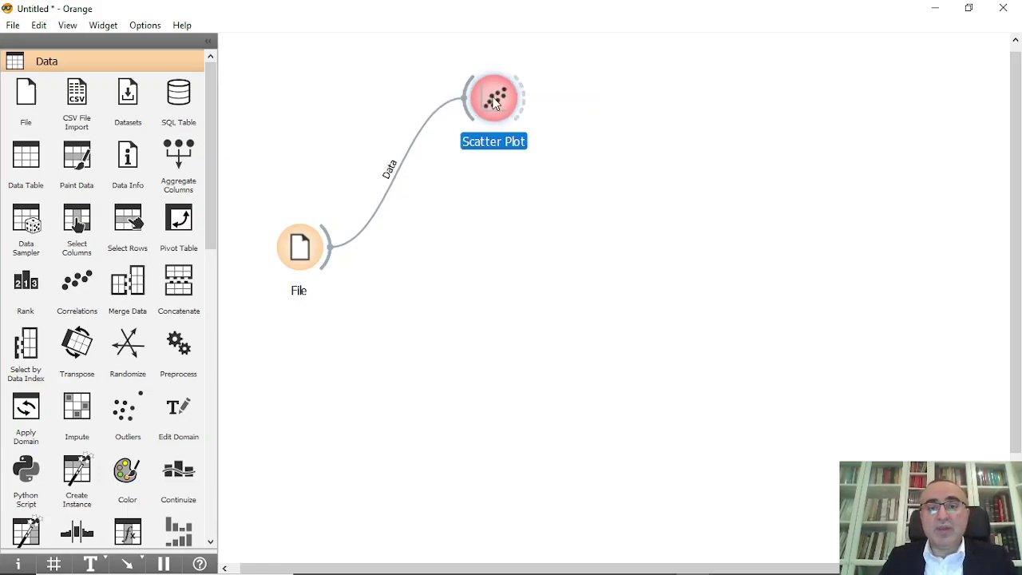
double_click(496, 102)
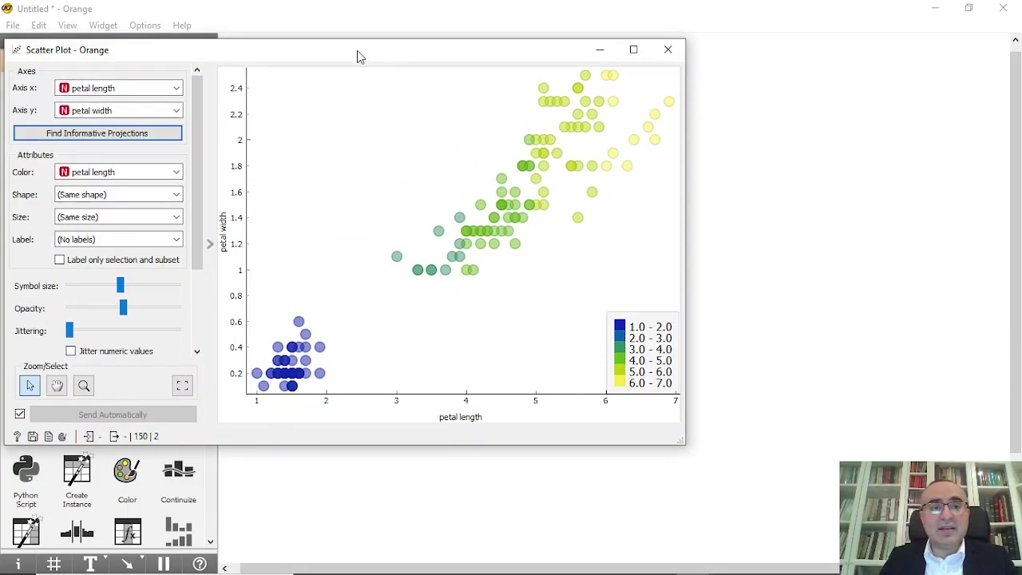
drag(357, 51, 423, 49)
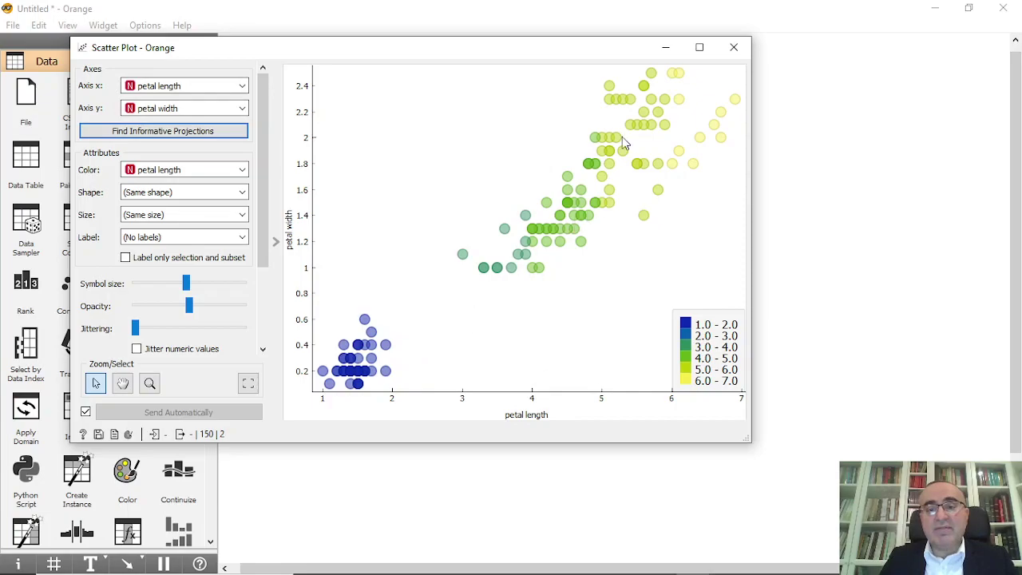
Score the scatter plot's informative projections and move the results window aside to uncover the plot.
click(182, 137)
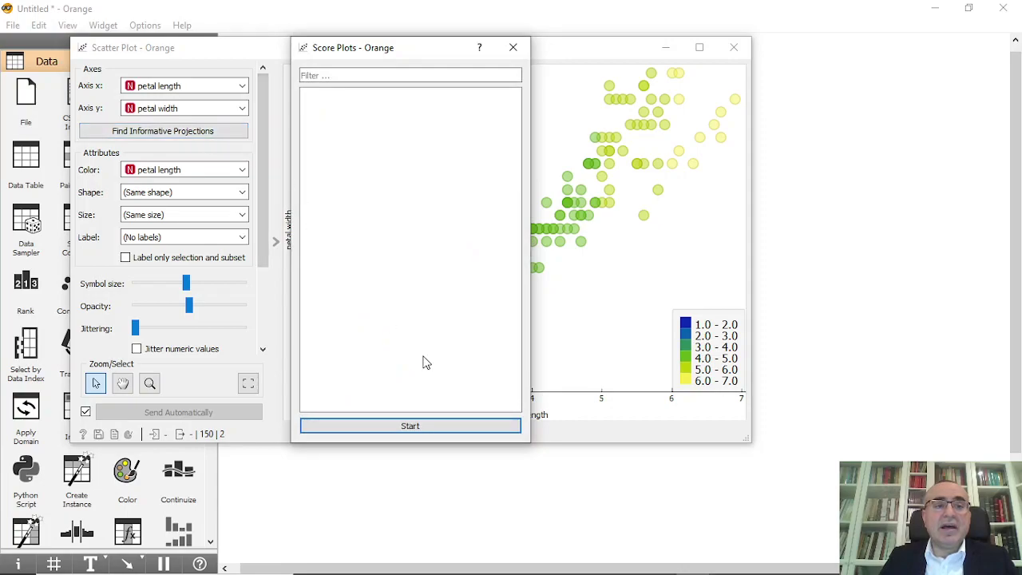
click(432, 428)
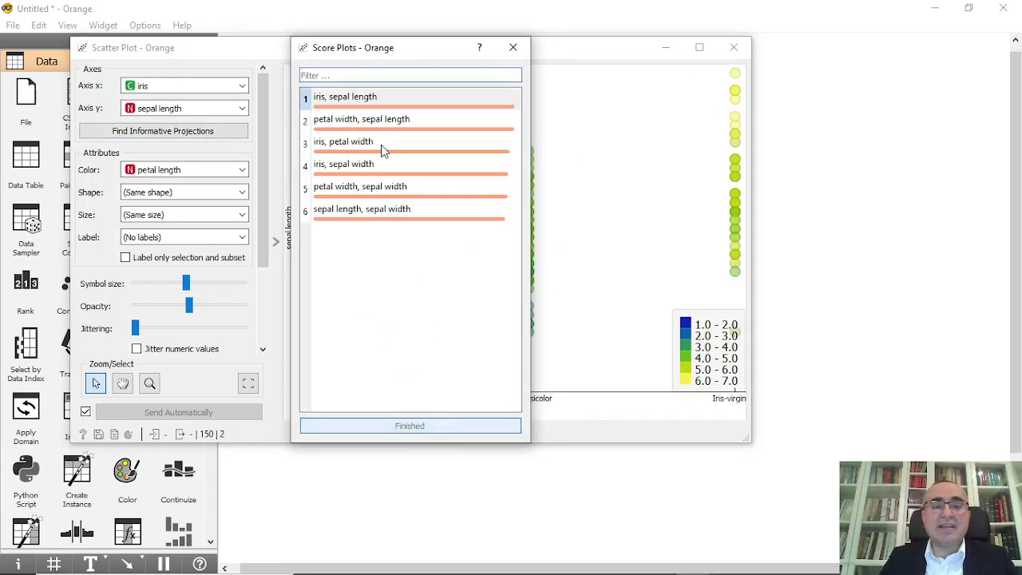
drag(382, 62, 194, 68)
Preview all six ranked attribute pairs in the plot, return to iris, sepal length and close the ranking.
click(190, 100)
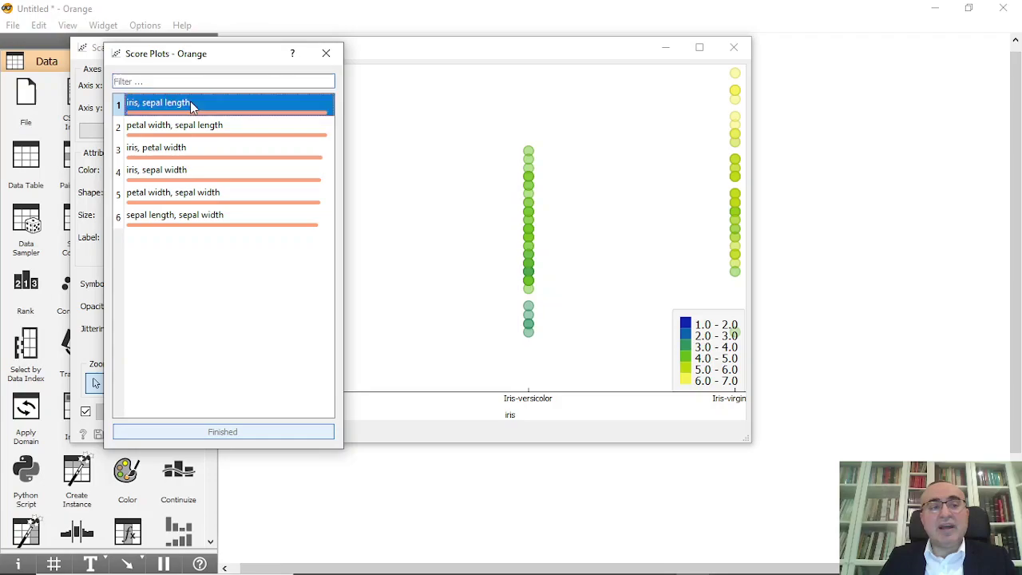
click(195, 133)
click(201, 147)
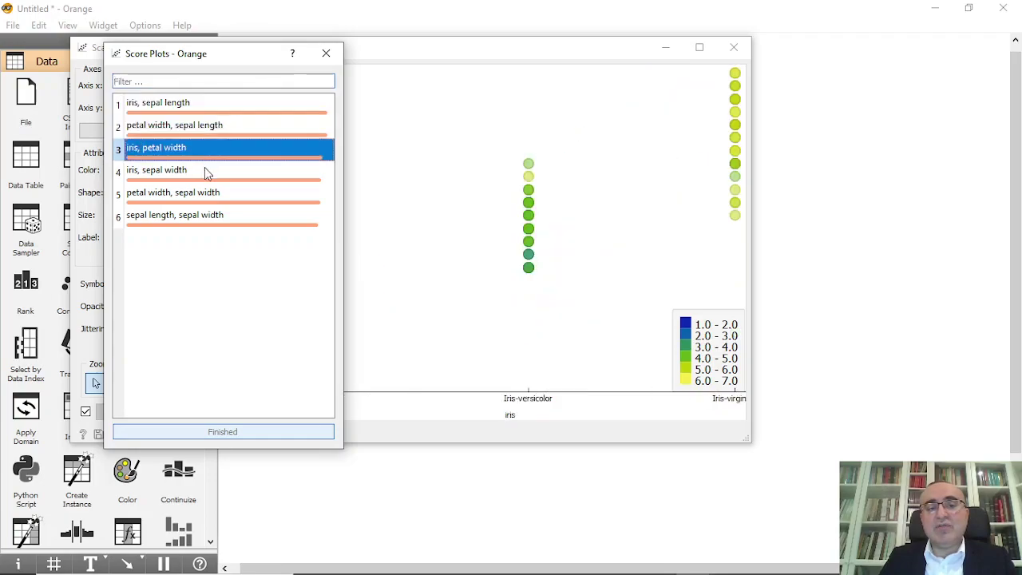
click(206, 169)
click(217, 192)
click(226, 220)
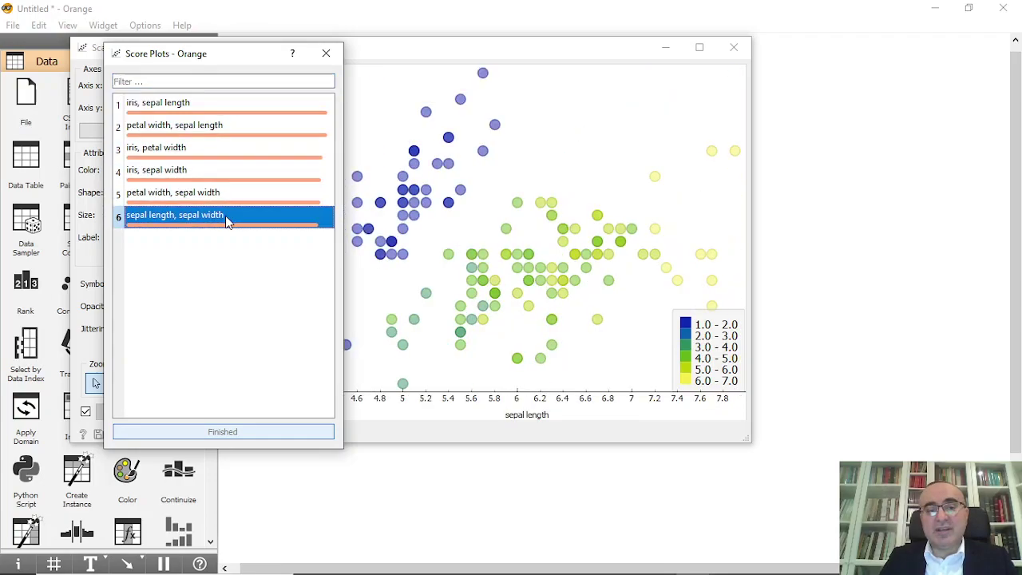
click(182, 105)
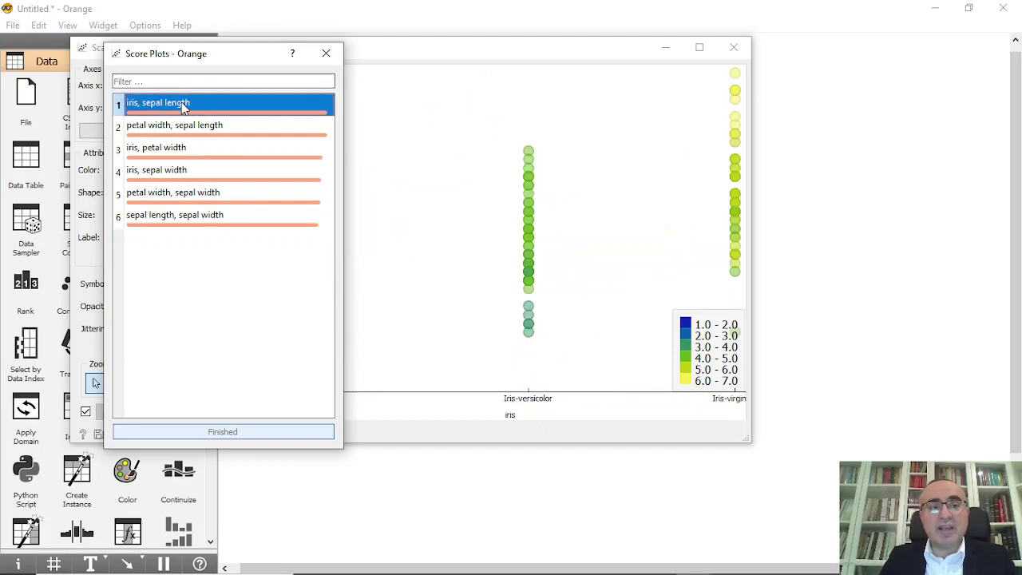
click(326, 56)
Color the scatter plot by iris and plot petal length on x against petal width on y.
click(190, 169)
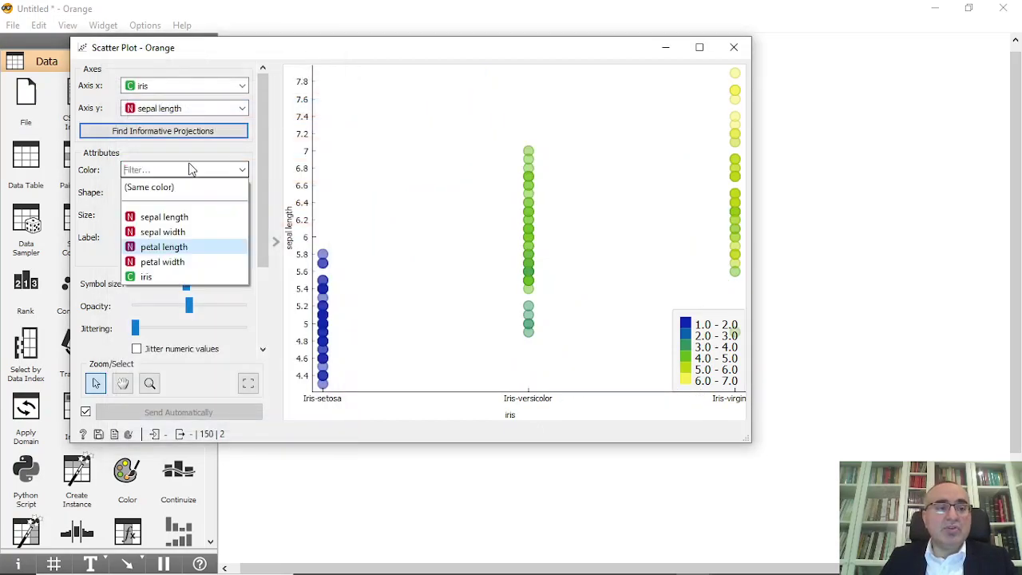
click(179, 274)
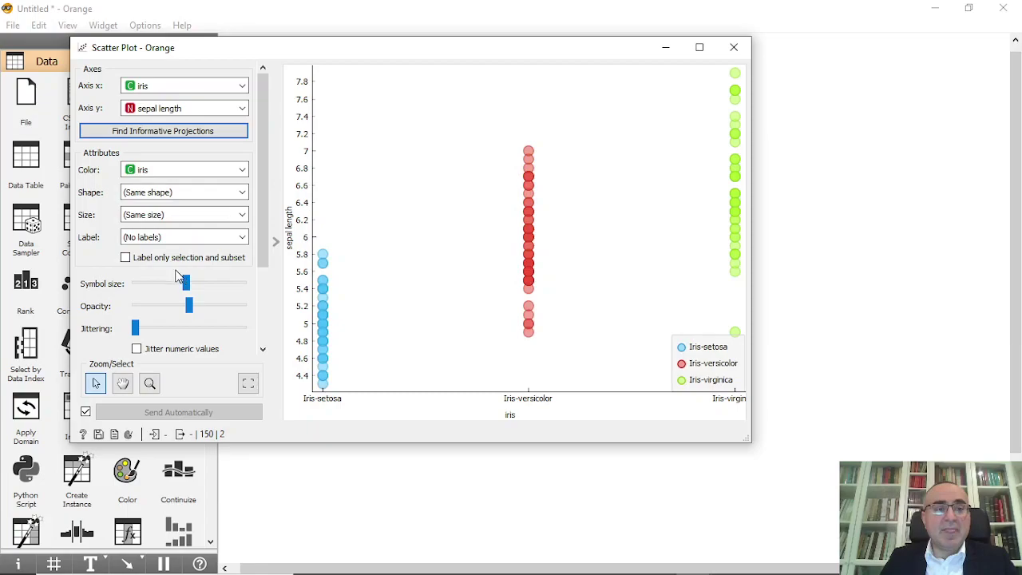
click(188, 86)
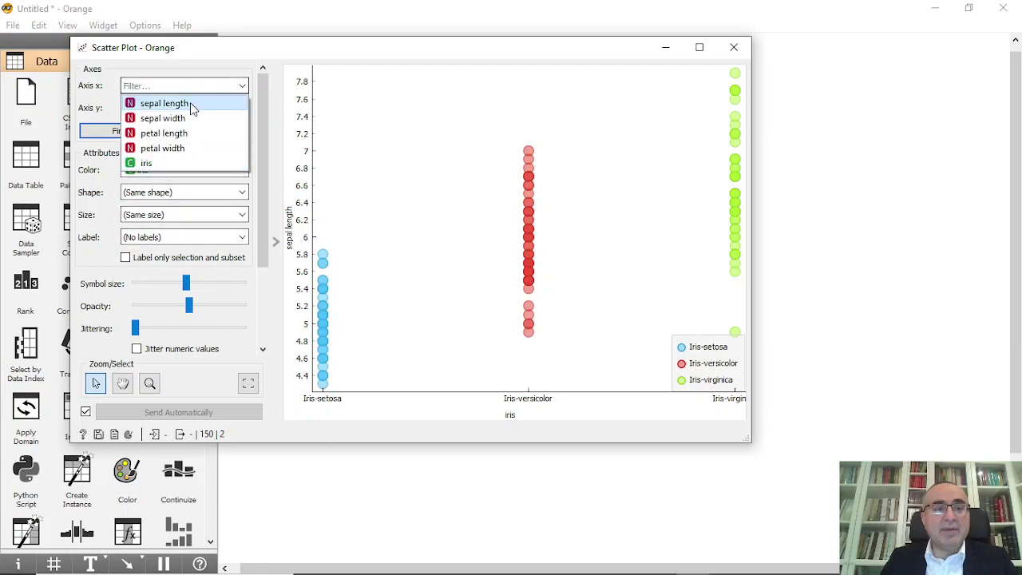
click(192, 133)
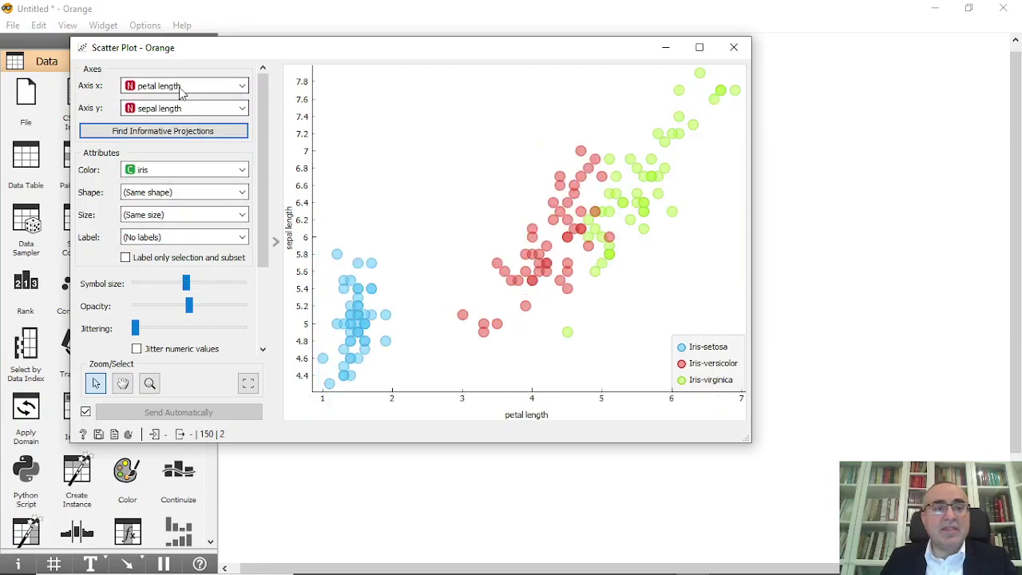
click(179, 108)
click(192, 171)
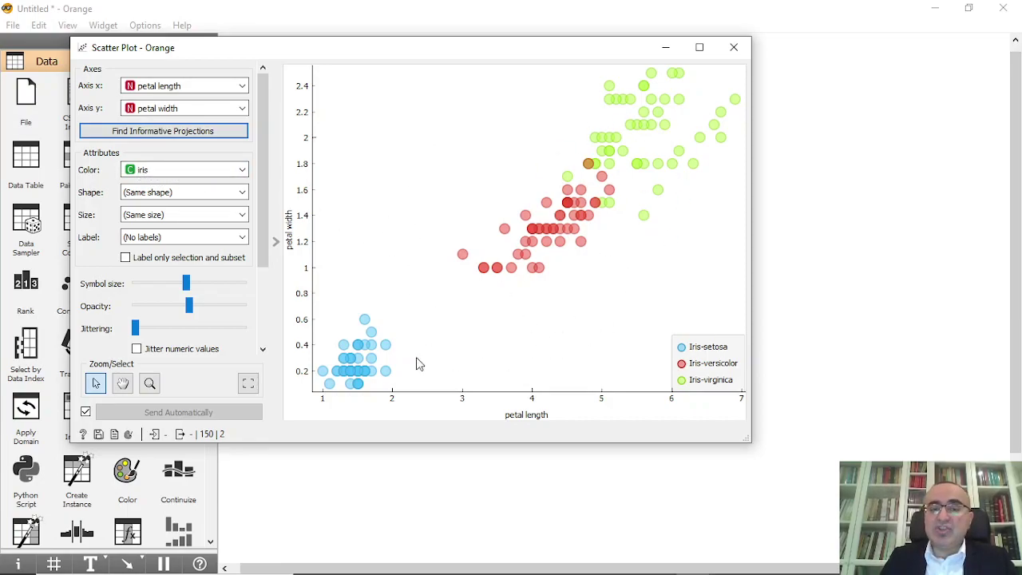
click(734, 47)
Add a k-Means widget fed by the File widget and place it below the Scatter Plot widget.
drag(487, 95, 473, 67)
drag(325, 264, 472, 164)
text(km)
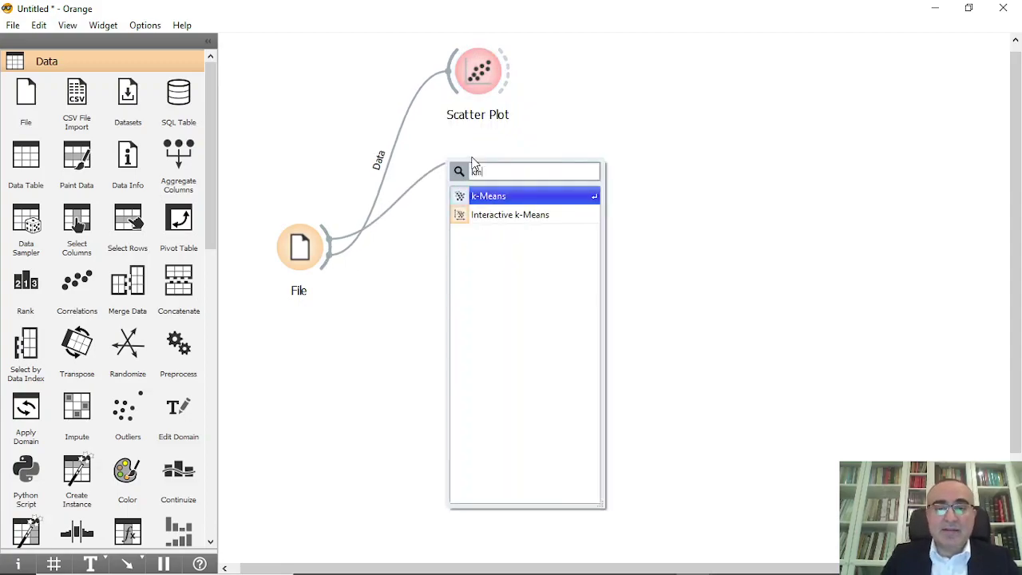
click(515, 197)
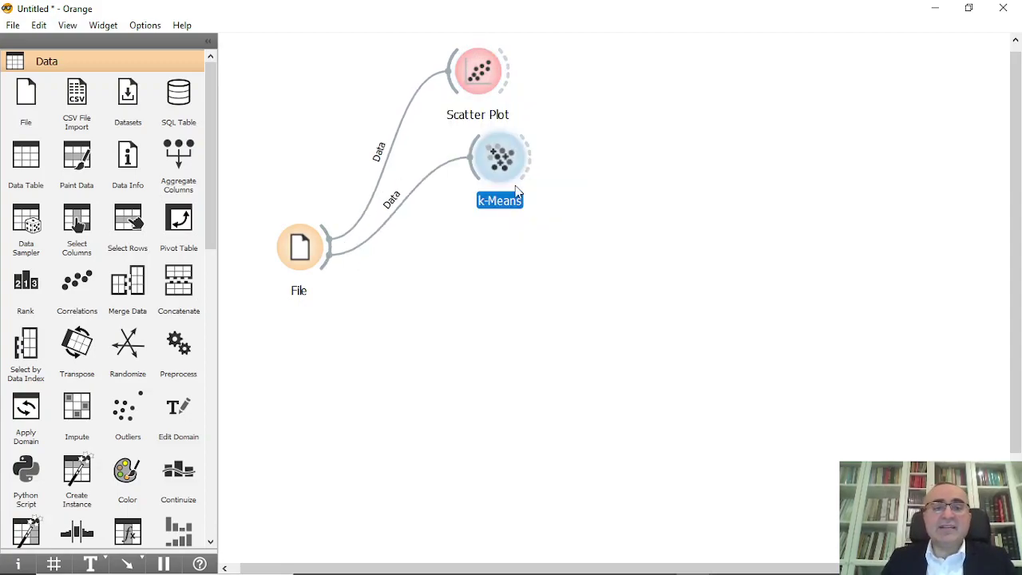
drag(504, 172, 494, 188)
Set k-Means to test cluster counts from 2 to 8, then close its settings.
double_click(494, 189)
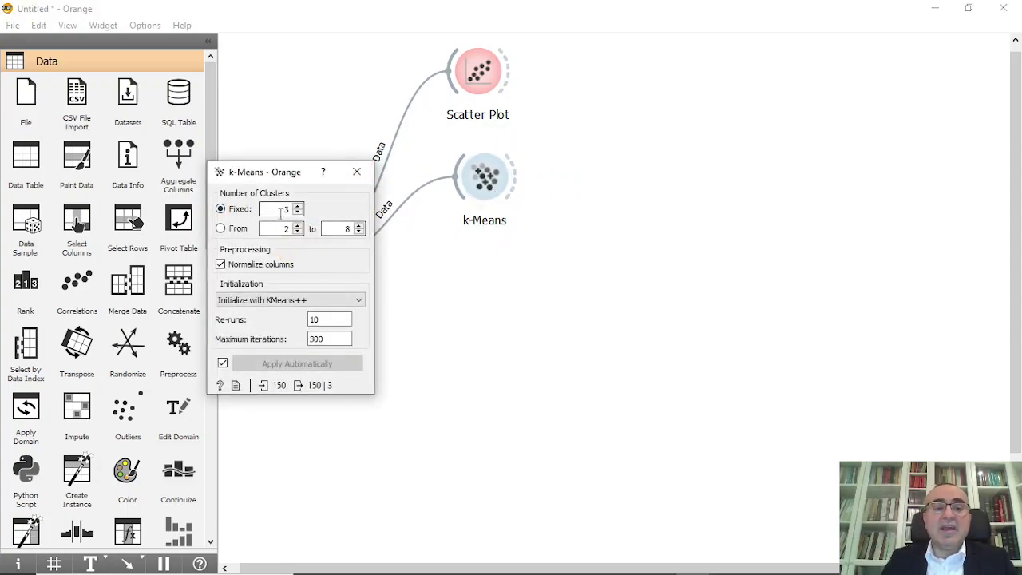
click(221, 229)
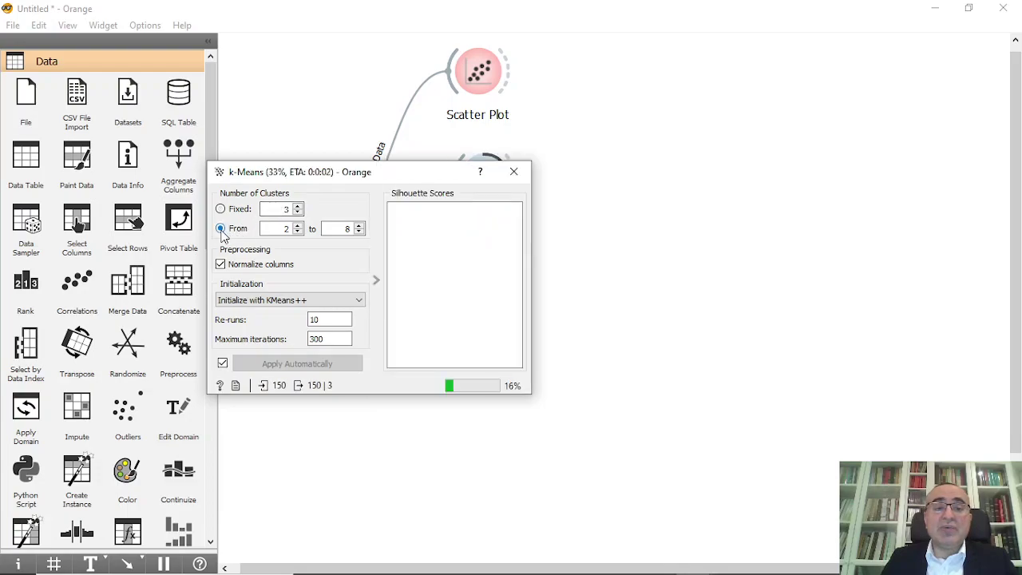
click(515, 173)
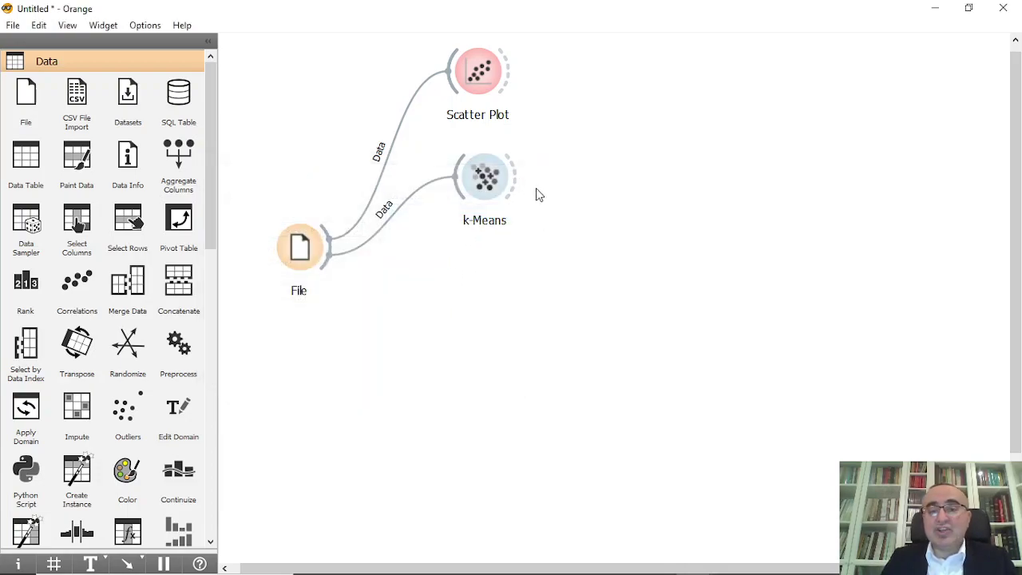
Connect a second Scatter Plot widget to the k-Means output and inspect the clusters it plots.
drag(517, 181, 654, 170)
text(sca)
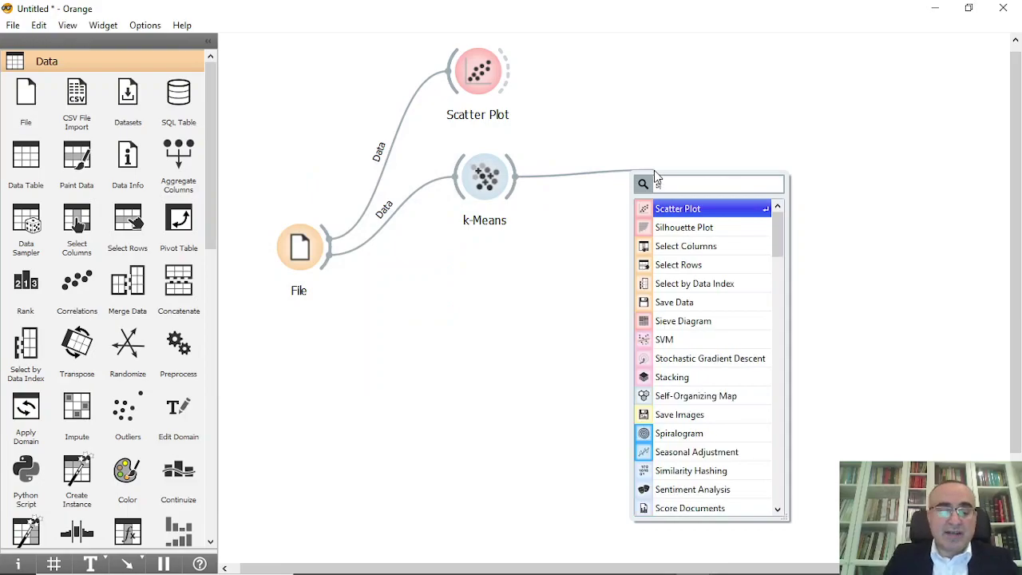
click(708, 208)
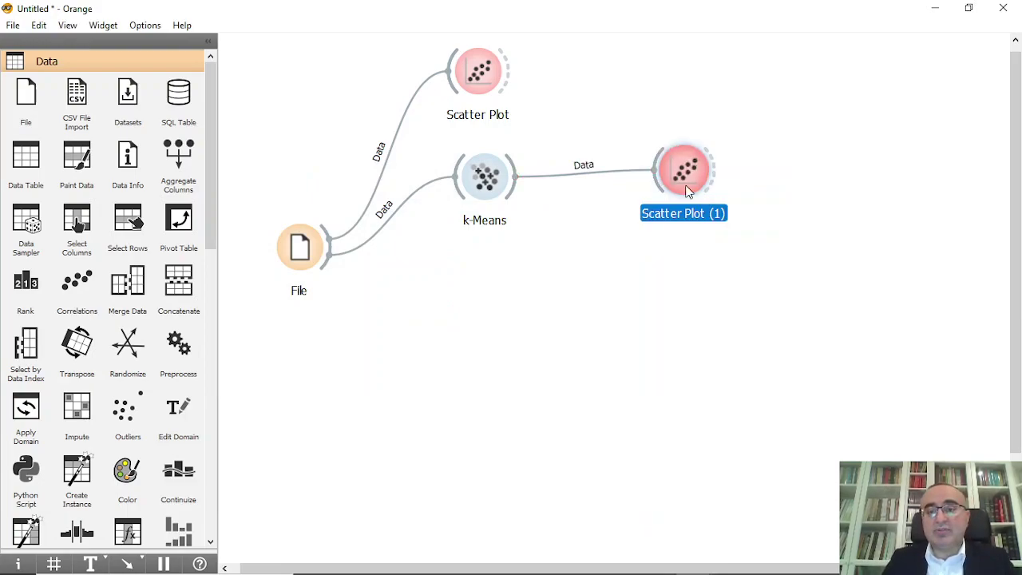
double_click(687, 175)
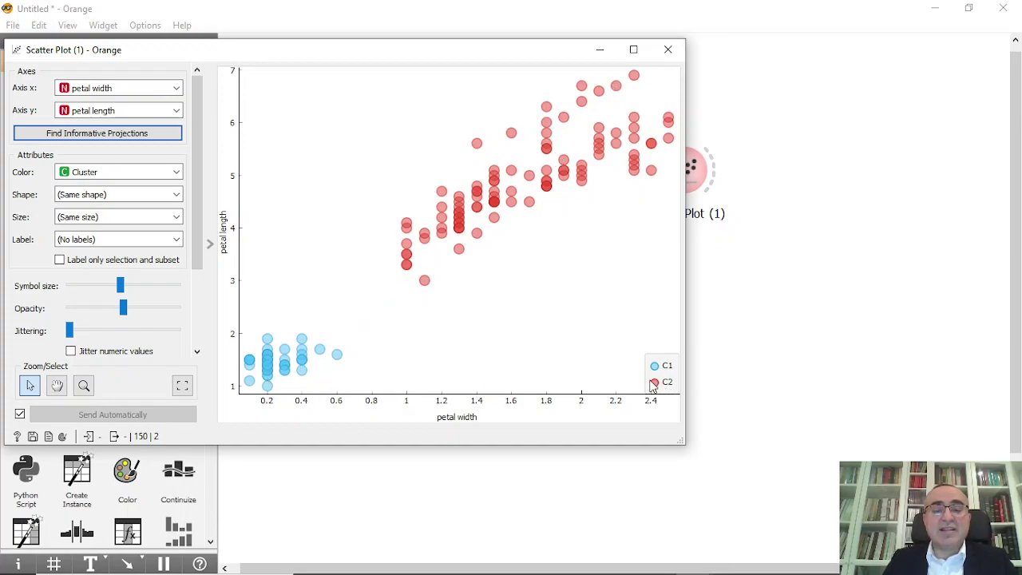
click(667, 50)
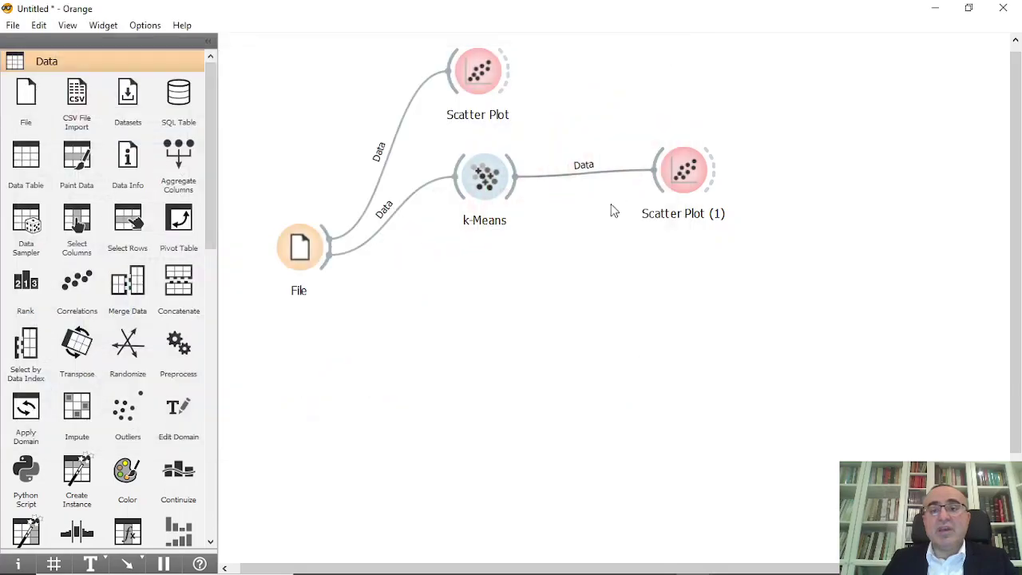
Set k-Means to a fixed number of 3 clusters and inspect the updated clusters in Scatter Plot (1).
double_click(483, 178)
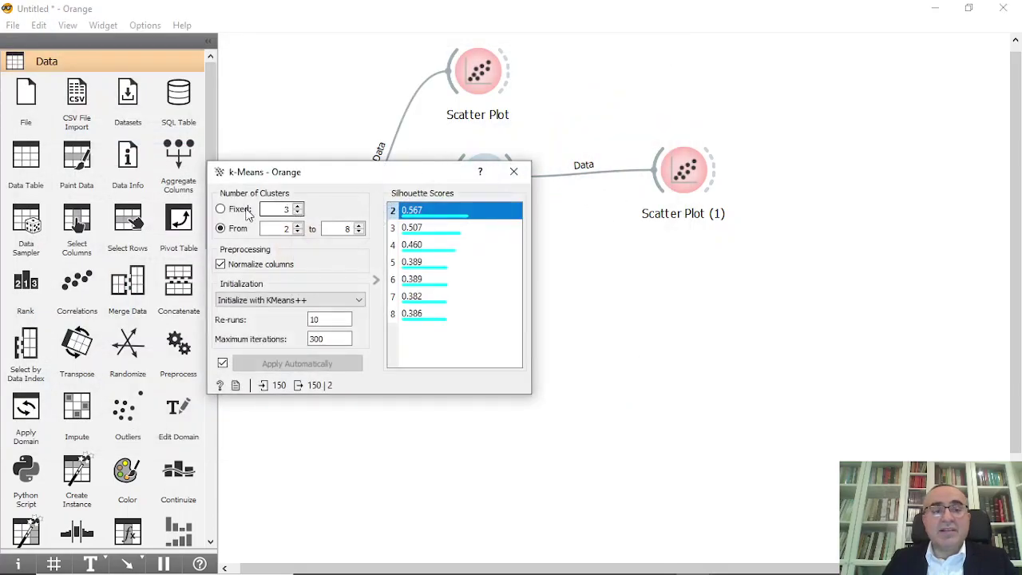
click(222, 210)
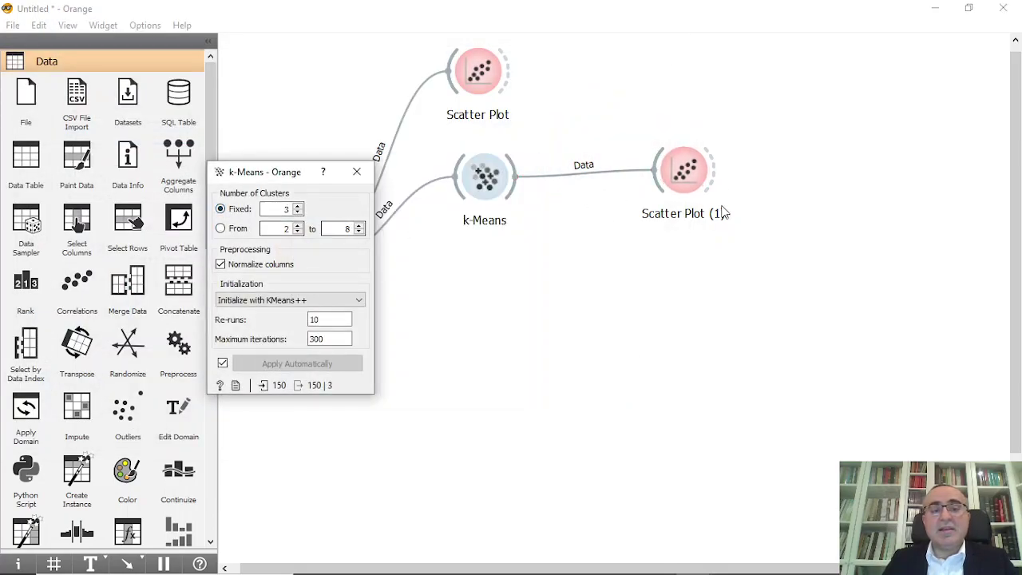
double_click(680, 182)
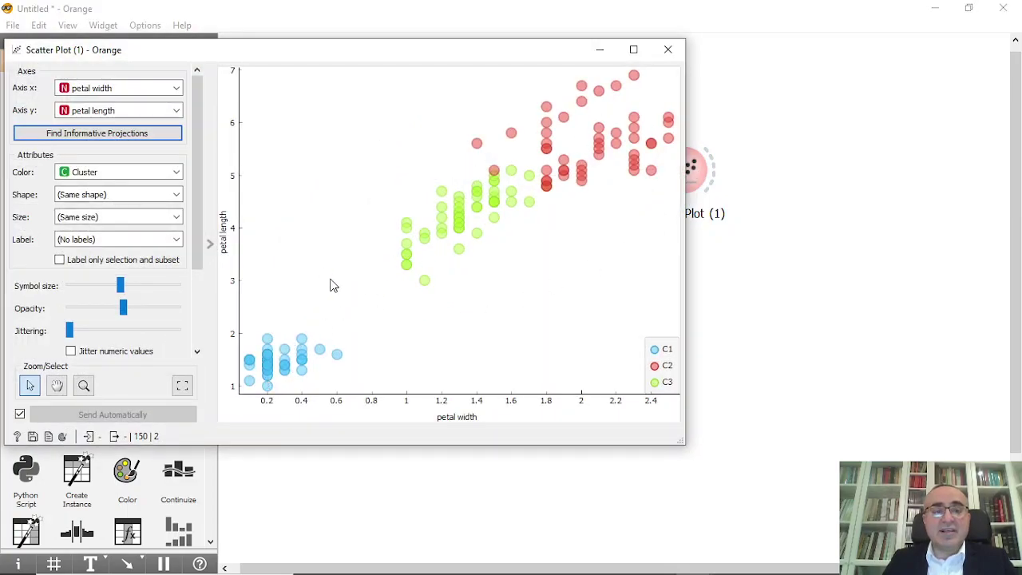
click(663, 46)
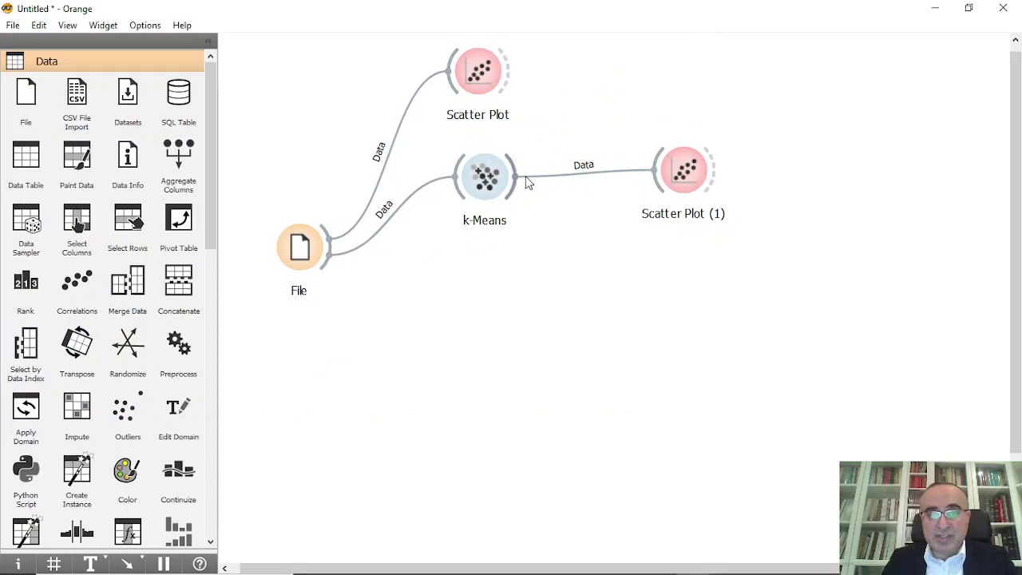
Add a Distances widget fed by File, connect a Hierarchical Clustering widget to it, and align the two widgets.
drag(321, 265, 477, 266)
text(dis)
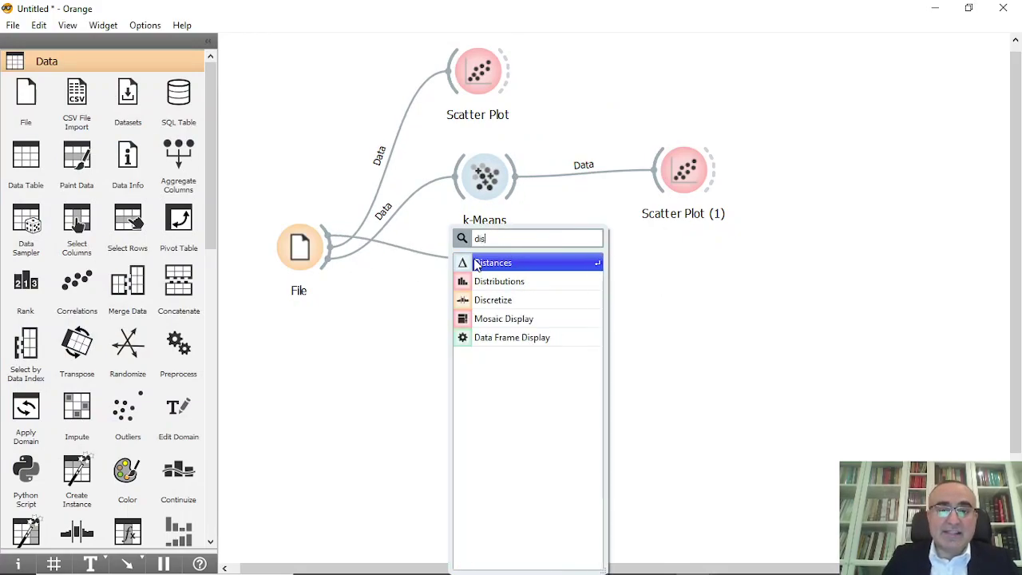
click(479, 264)
drag(502, 264, 656, 273)
text(h)
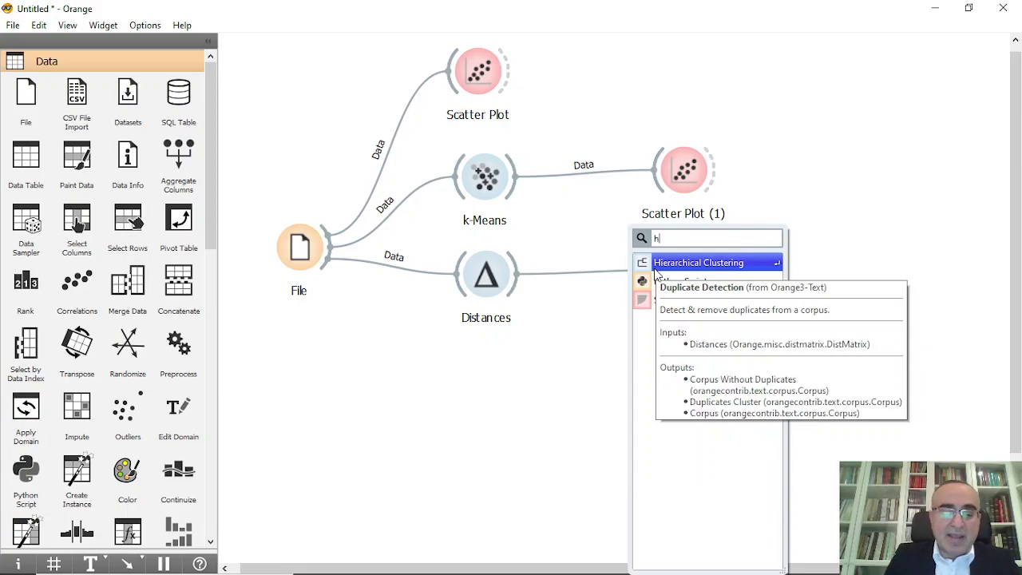
click(677, 263)
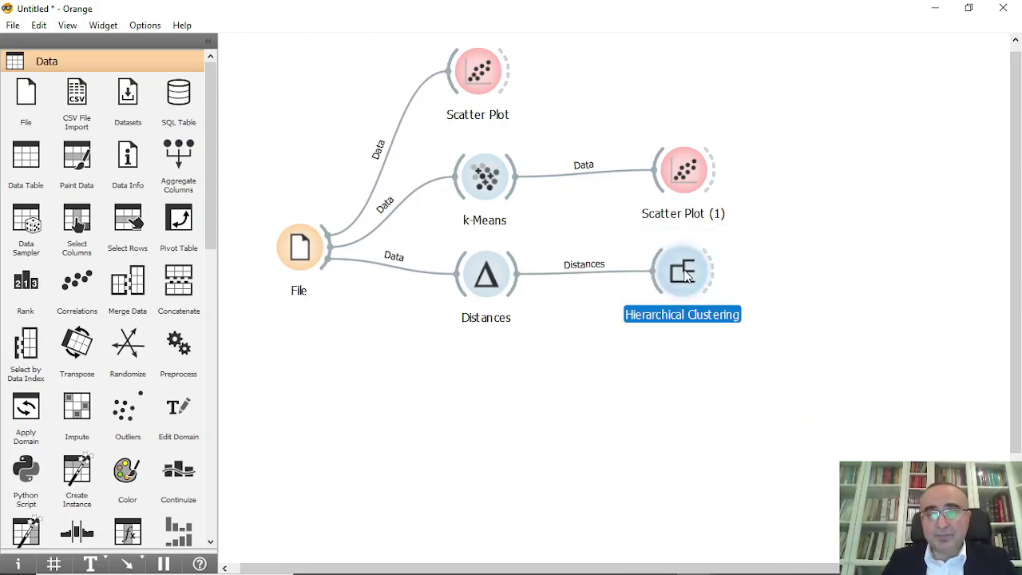
drag(685, 275, 684, 279)
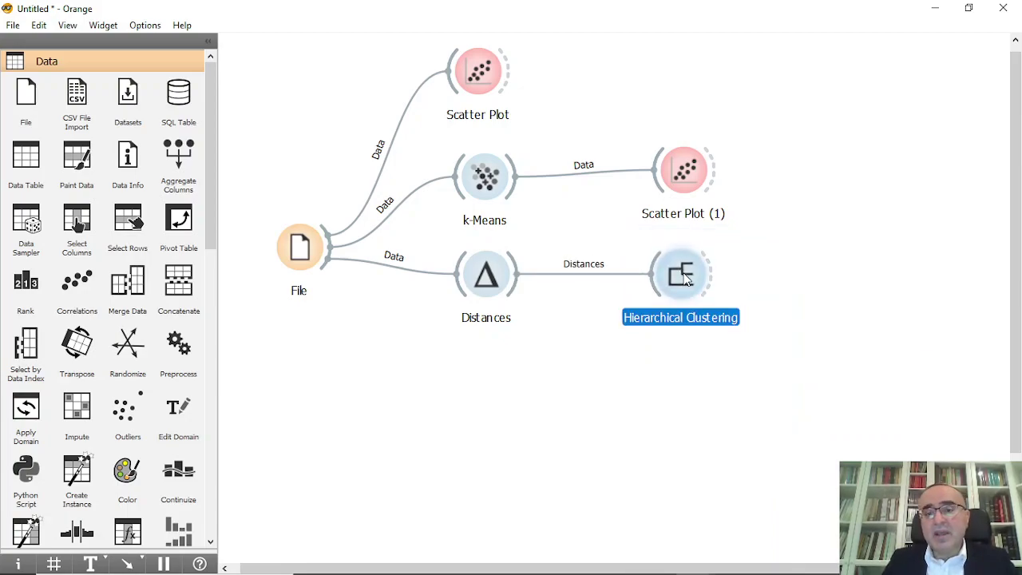
Open the Hierarchical Clustering dendrogram, try out its branches and select the whole Iris-setosa branch as the cluster.
double_click(684, 278)
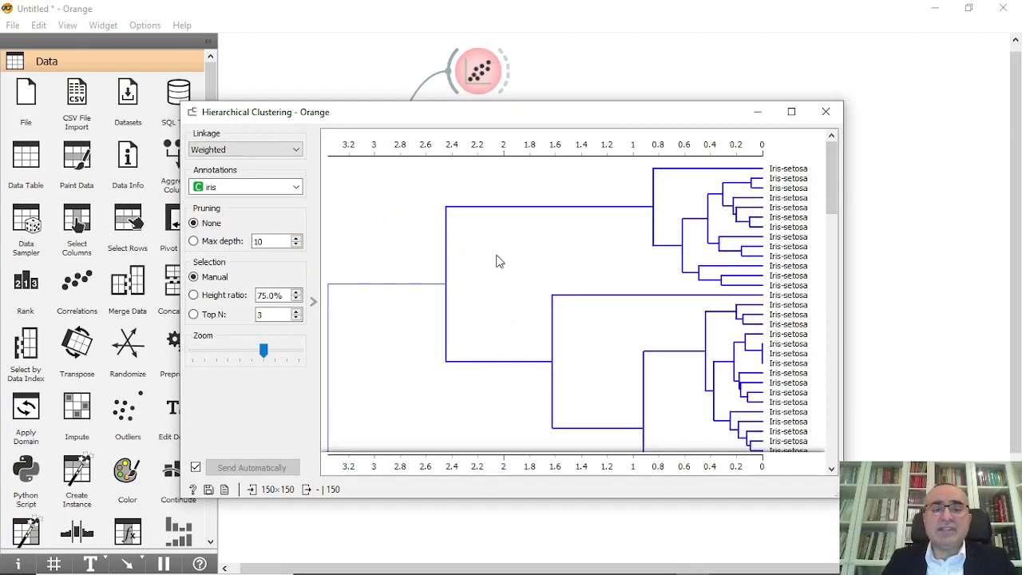
scroll(469, 364, down, 10)
scroll(469, 364, up, 10)
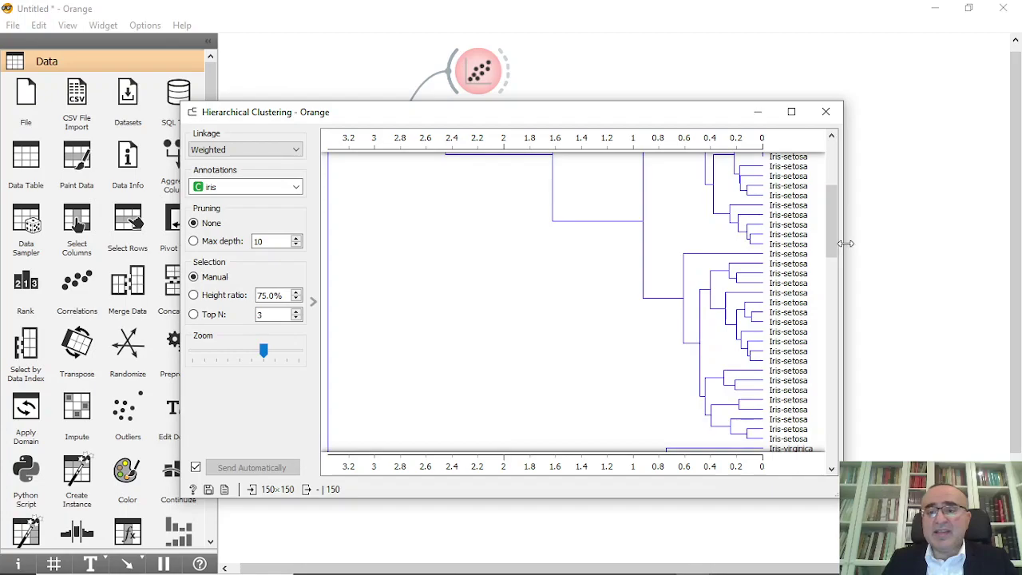
drag(836, 240, 834, 192)
click(484, 303)
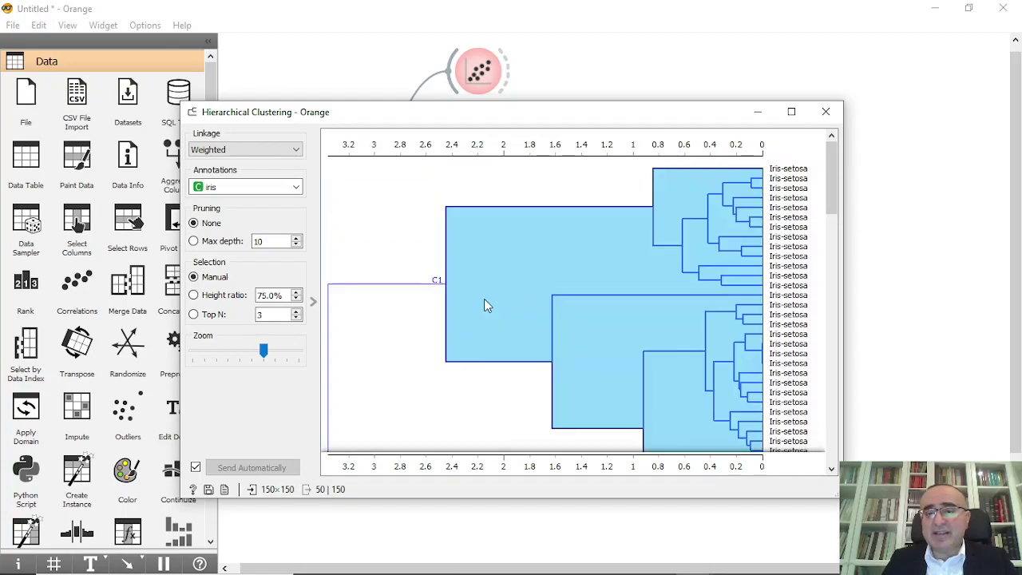
click(709, 217)
click(660, 233)
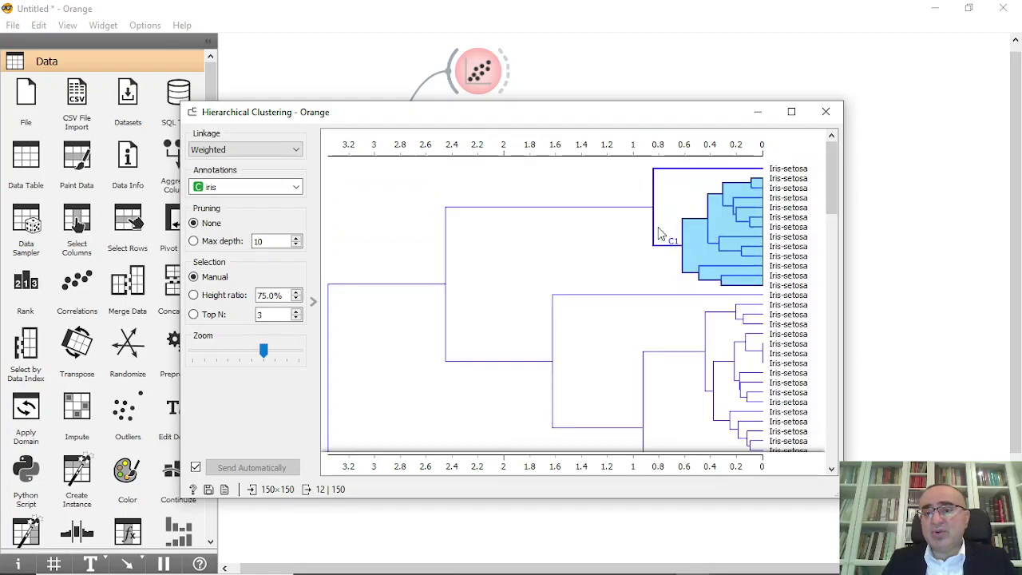
click(604, 247)
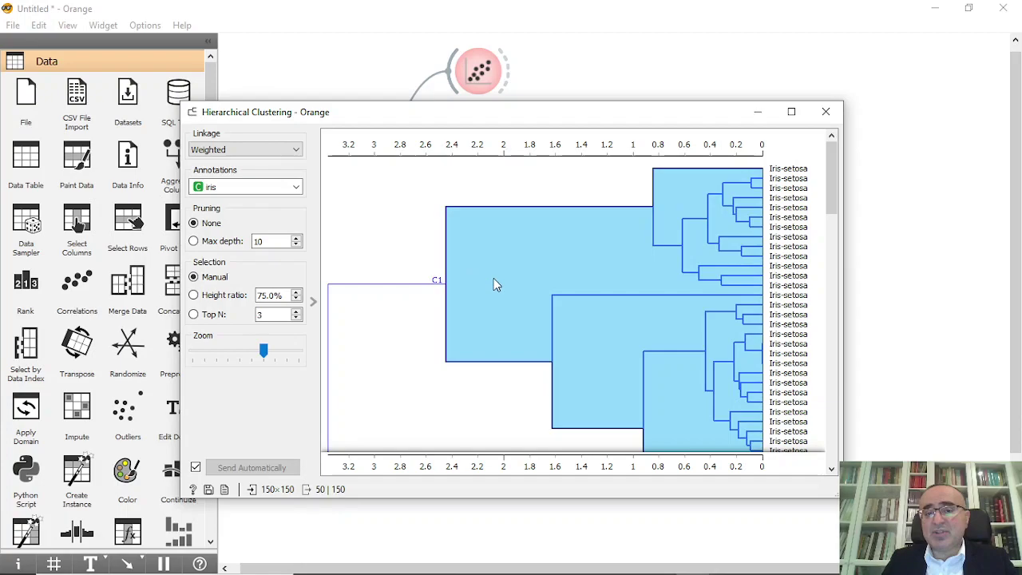
click(826, 111)
Connect a Data Table and a Scatter Plot widget to the Hierarchical Clustering output.
drag(710, 264, 830, 195)
text(data)
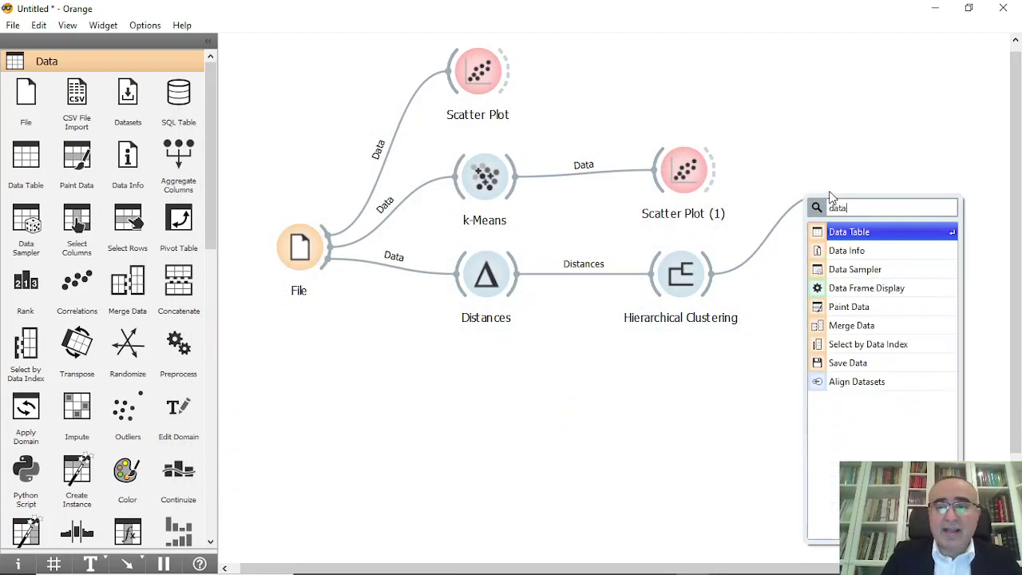
click(886, 233)
drag(712, 274, 867, 268)
text(sca)
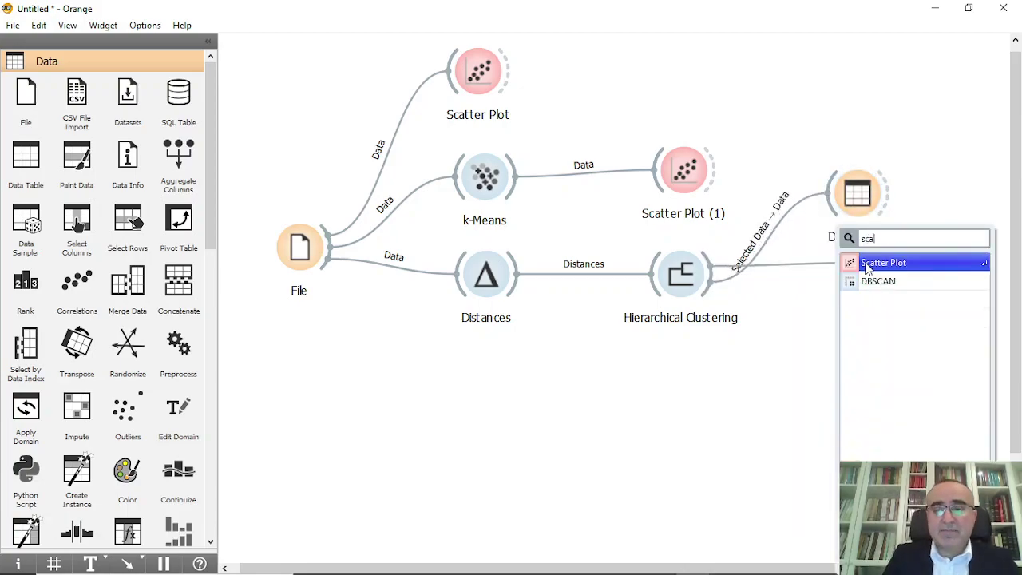
key(Return)
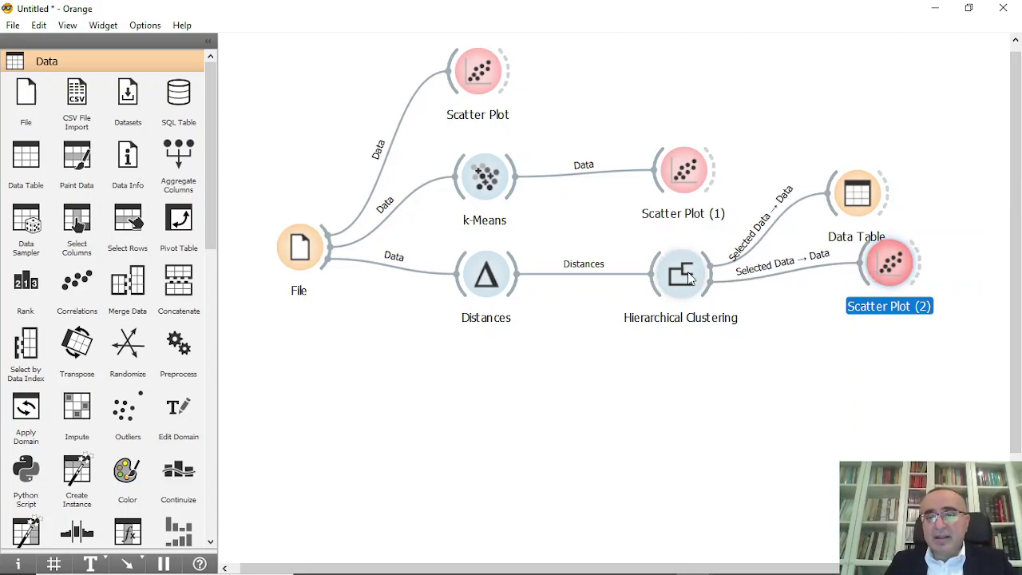
Open Hierarchical Clustering and Scatter Plot (2), and arrange their windows so dendrogram and plot are visible side by side.
double_click(692, 277)
drag(638, 118, 406, 94)
double_click(892, 267)
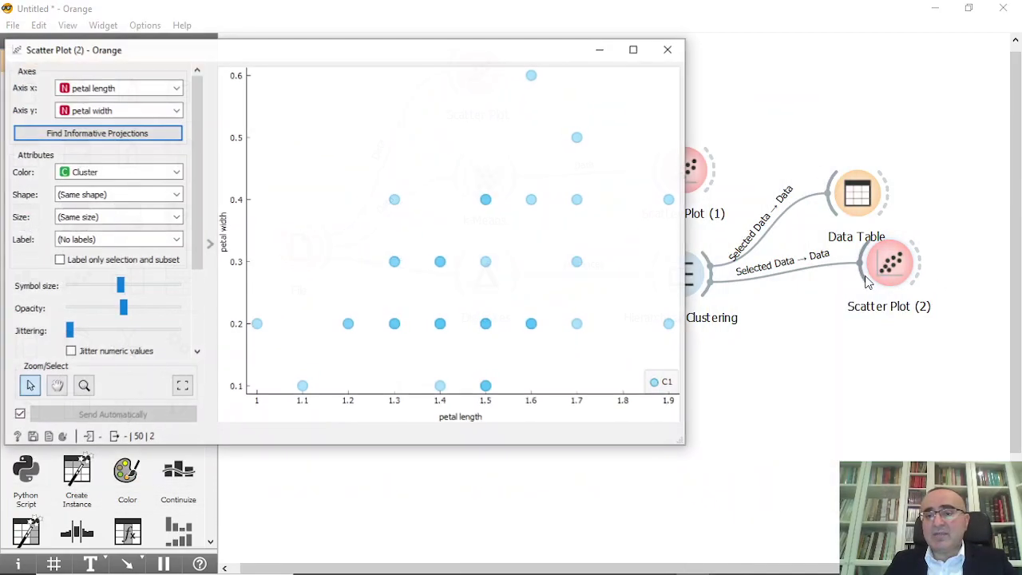
drag(467, 53, 849, 154)
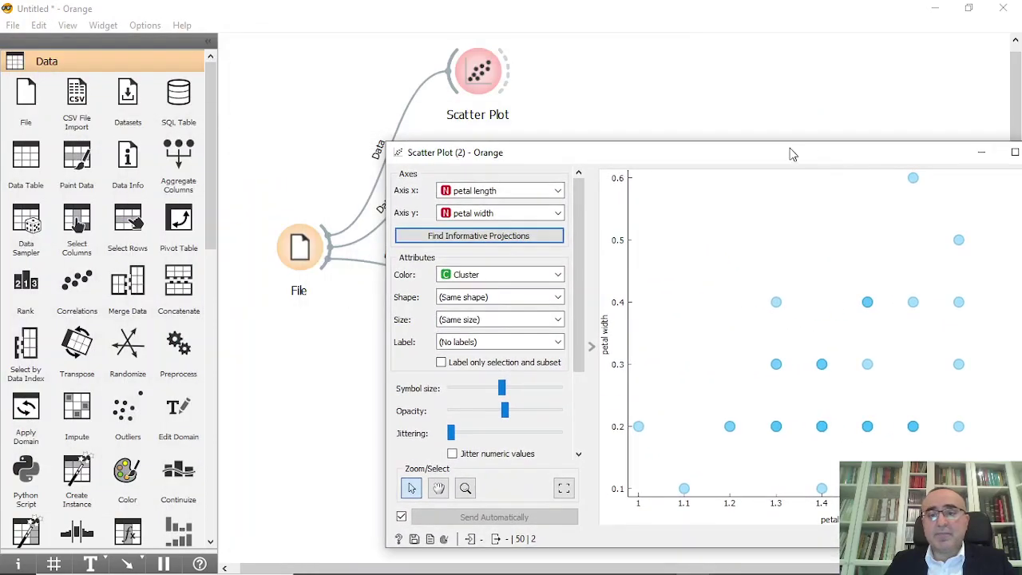
mouse_move(674, 569)
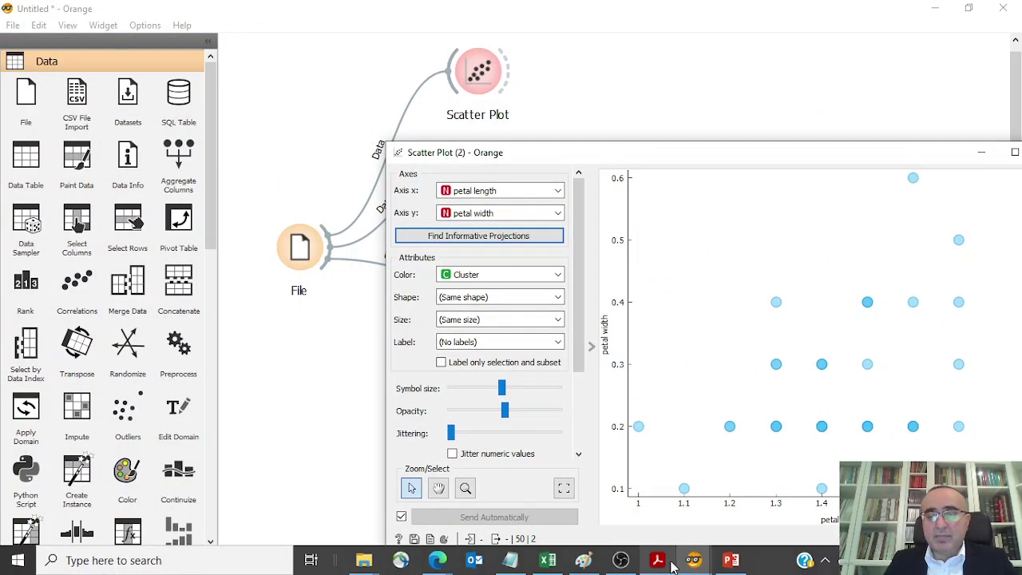
click(800, 511)
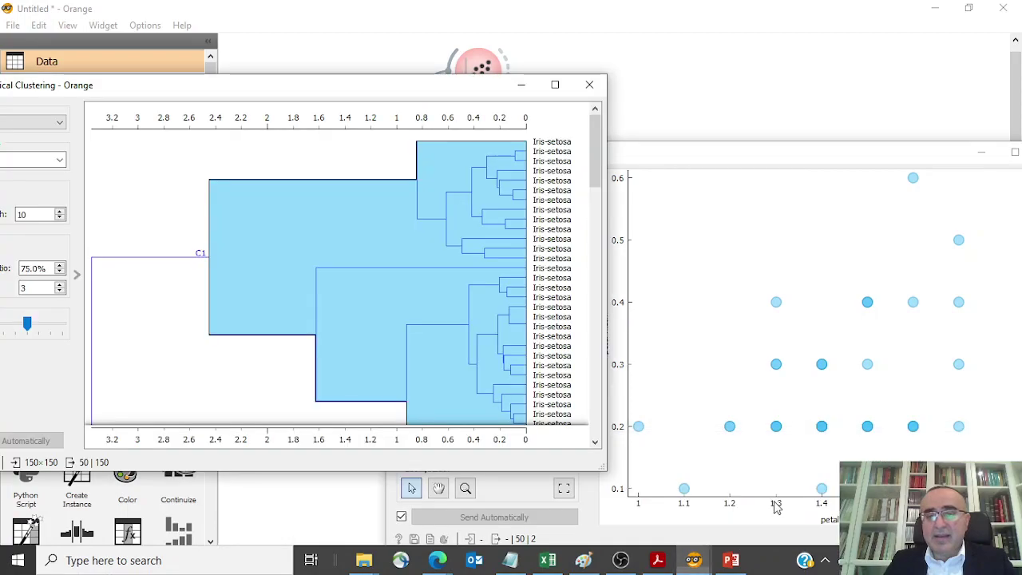
Select several Iris-setosa sub-branches and then the whole dendrogram, comparing each selection with the scatter plot.
click(416, 190)
click(491, 220)
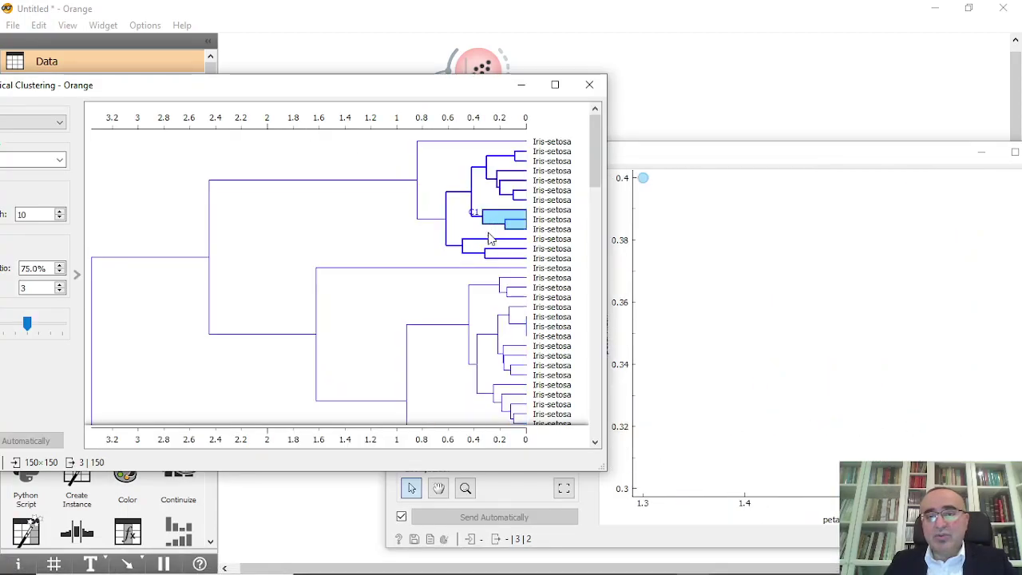
click(415, 238)
click(389, 294)
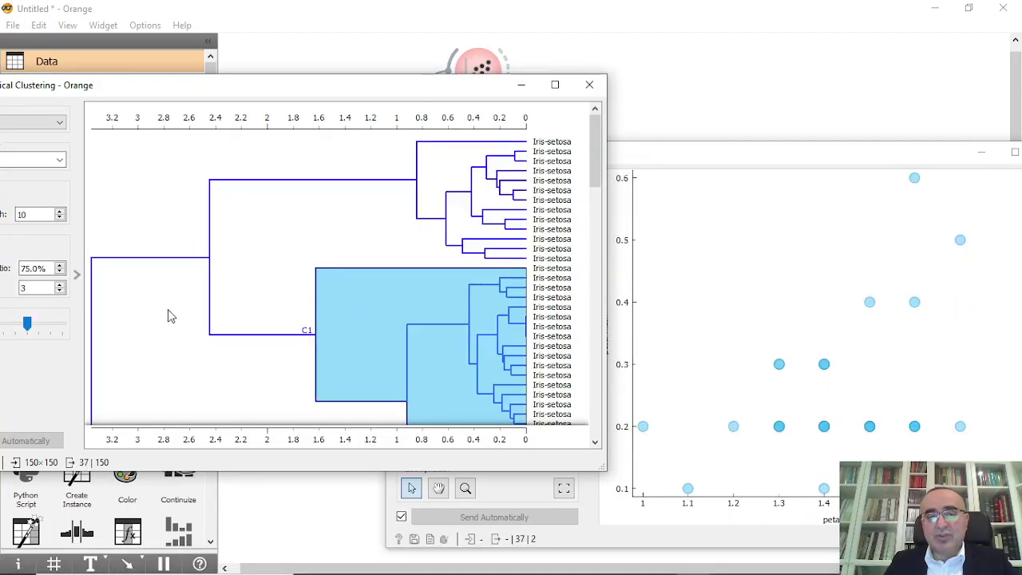
click(167, 315)
Compare an Iris-virginica sub-branch, the whole Iris-setosa branch and the combined virginica and versicolor branch in the scatter plot.
scroll(332, 235, down, 10)
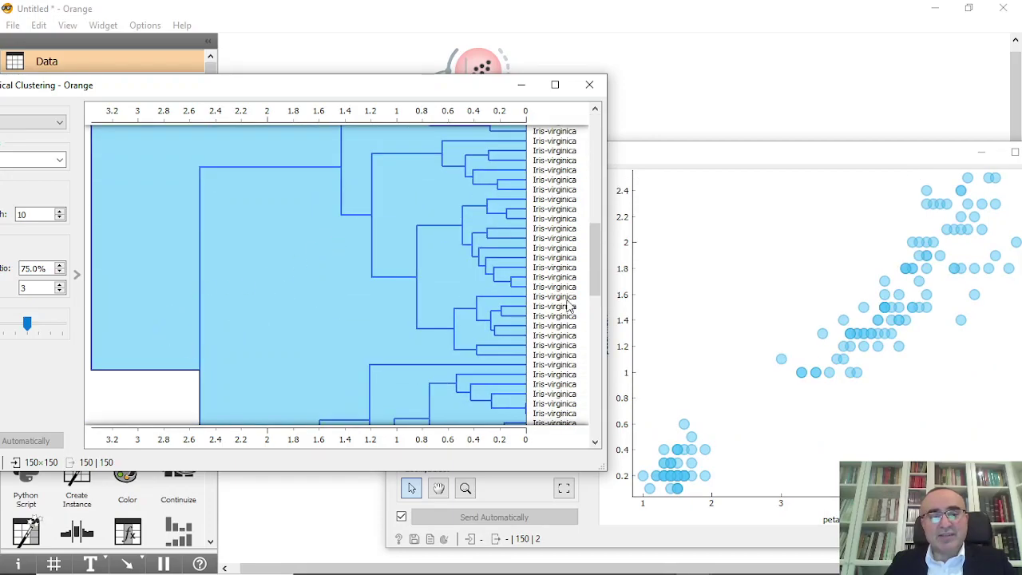
click(447, 285)
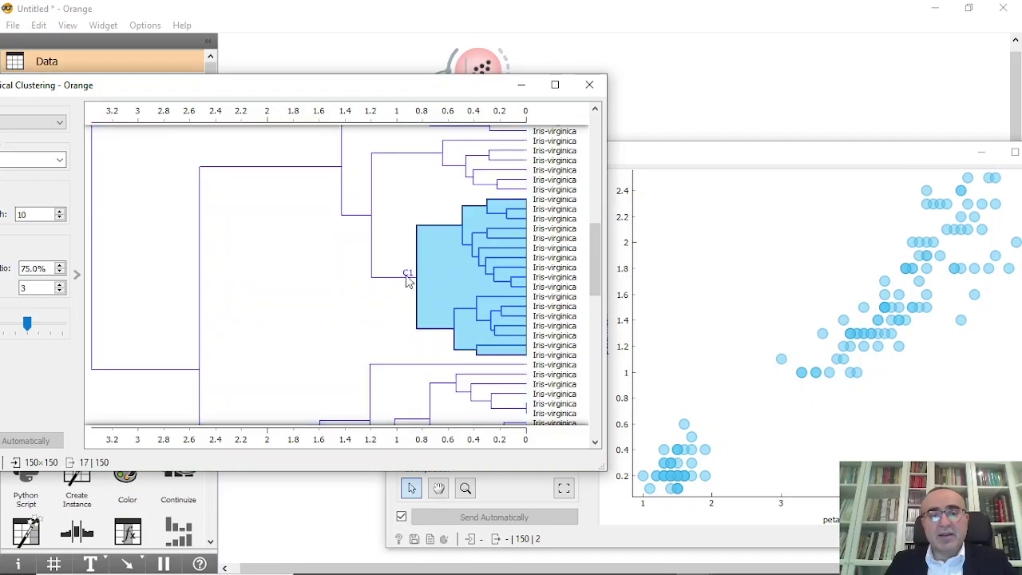
click(331, 280)
drag(592, 259, 593, 120)
click(350, 239)
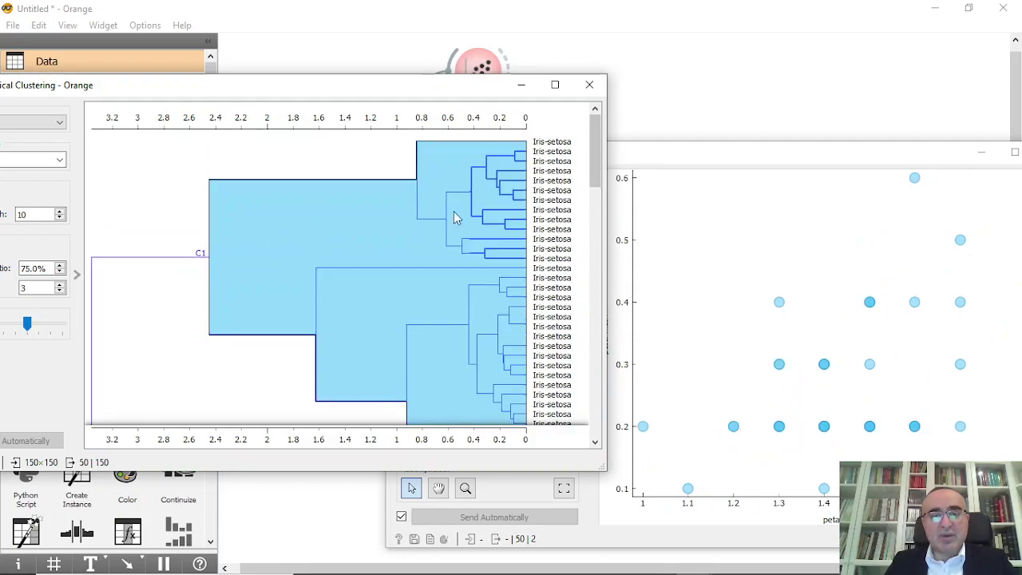
scroll(369, 251, down, 10)
click(314, 289)
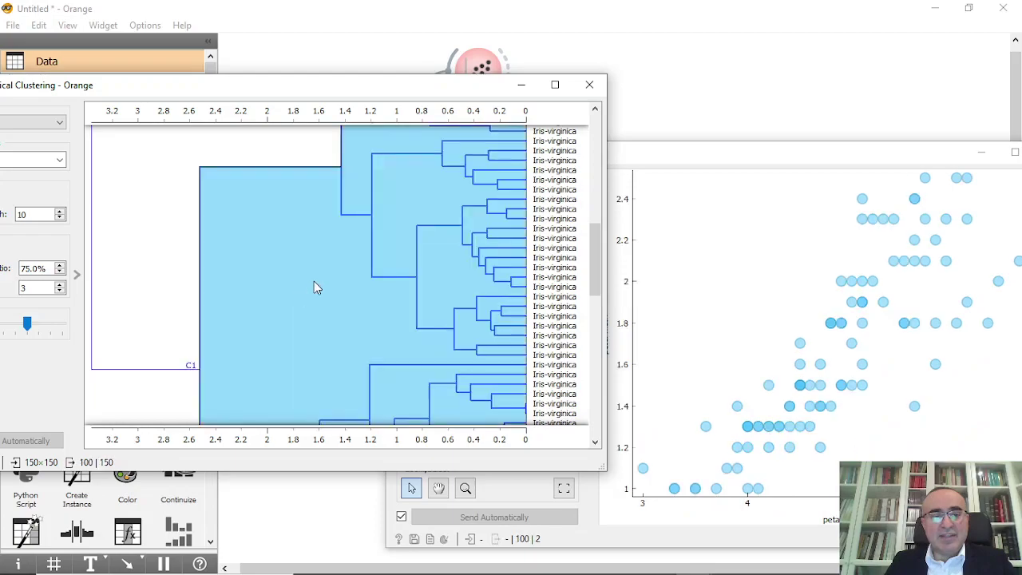
scroll(233, 365, down, 3)
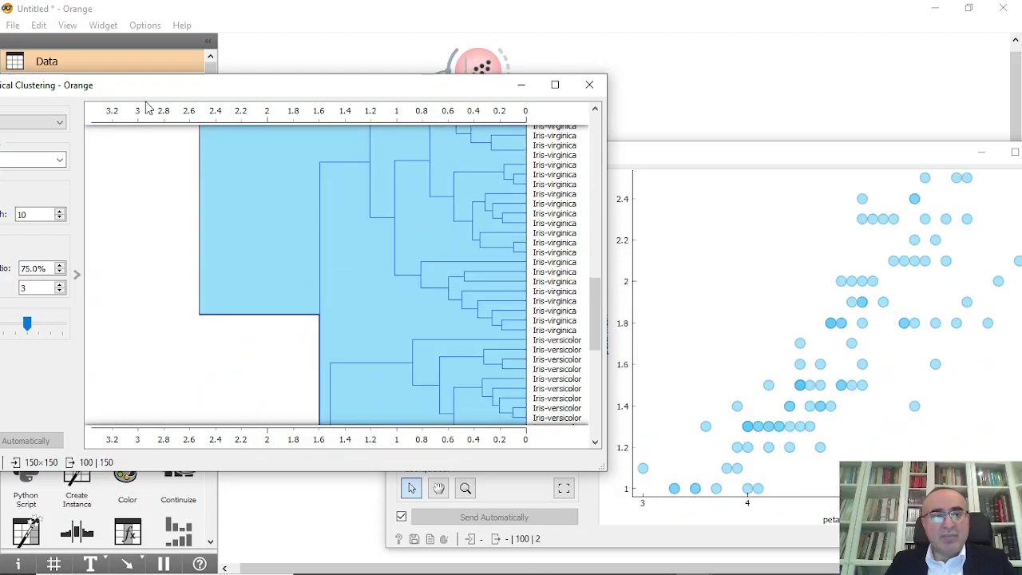
Prune the dendrogram to a maximum depth of 10 and keep iris as its annotation.
drag(162, 85, 348, 80)
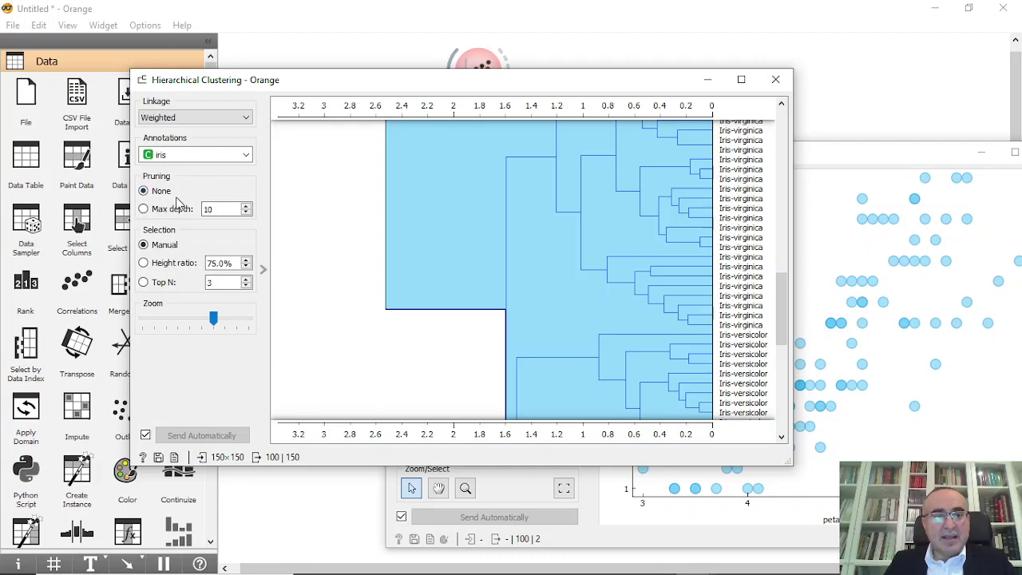
click(144, 210)
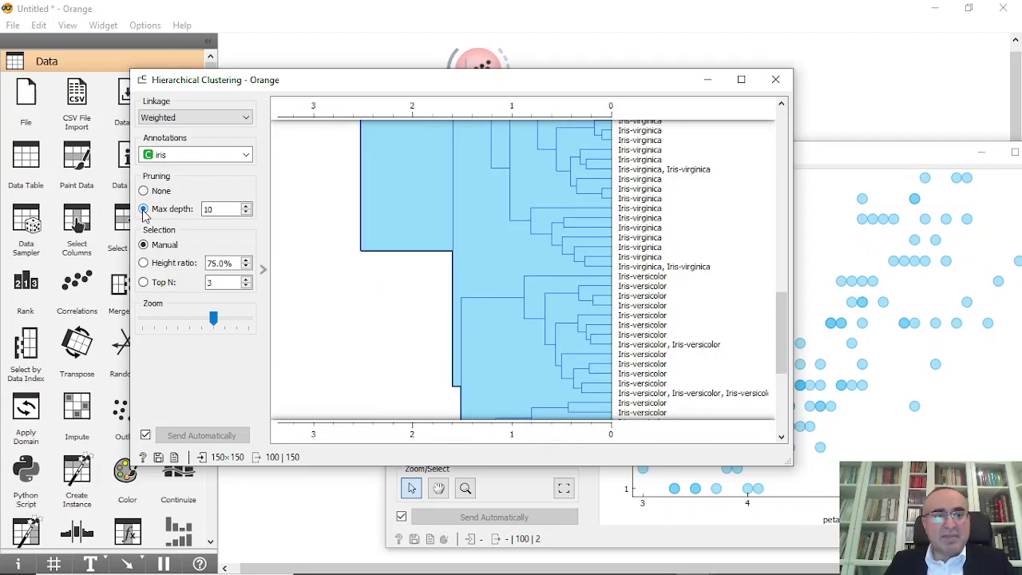
click(196, 155)
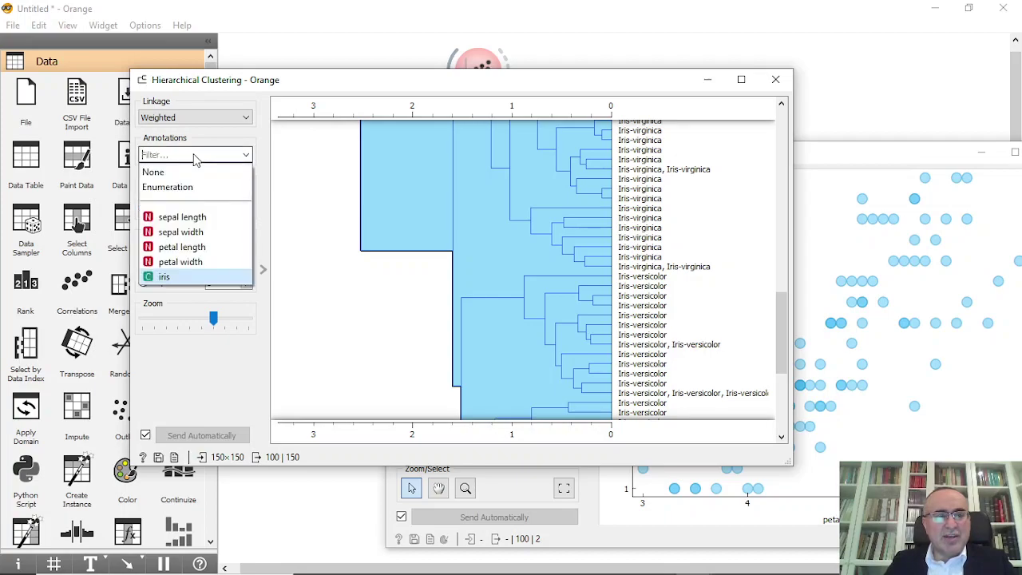
click(194, 278)
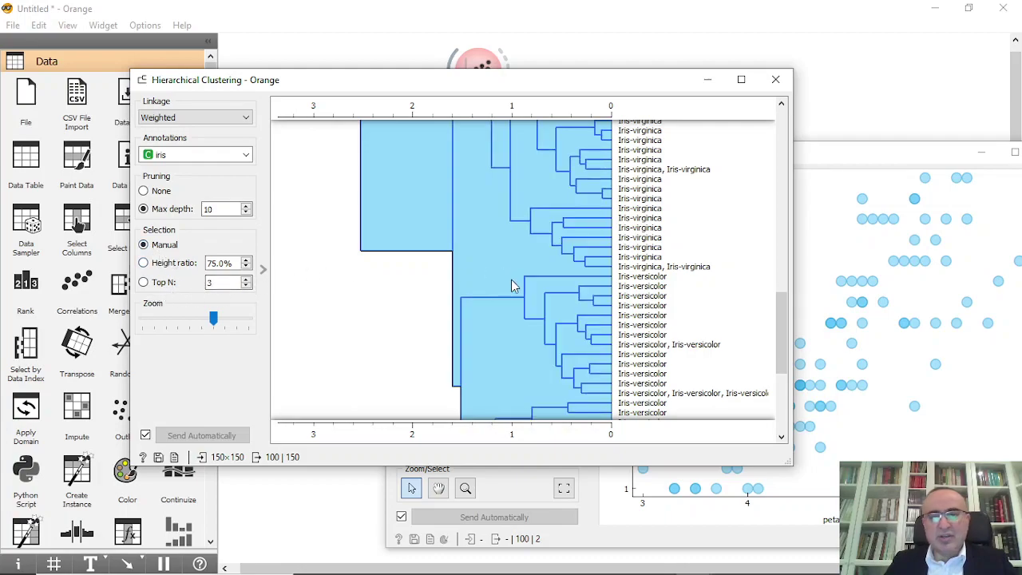
Select the lower Iris-setosa sub-branch of the pruned dendrogram as the cluster and close Hierarchical Clustering.
scroll(514, 288, up, 10)
scroll(513, 289, up, 2)
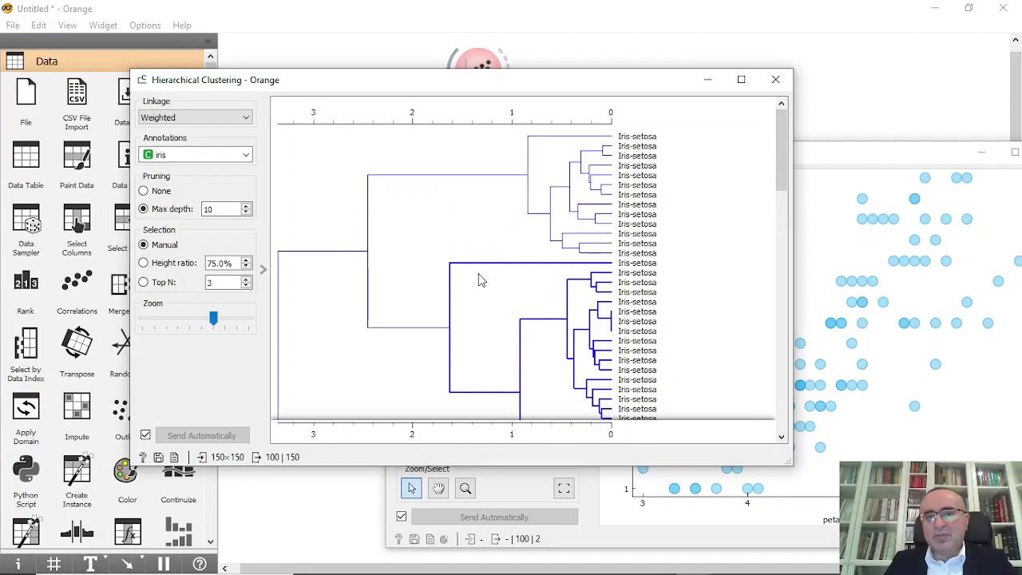
click(502, 231)
click(566, 312)
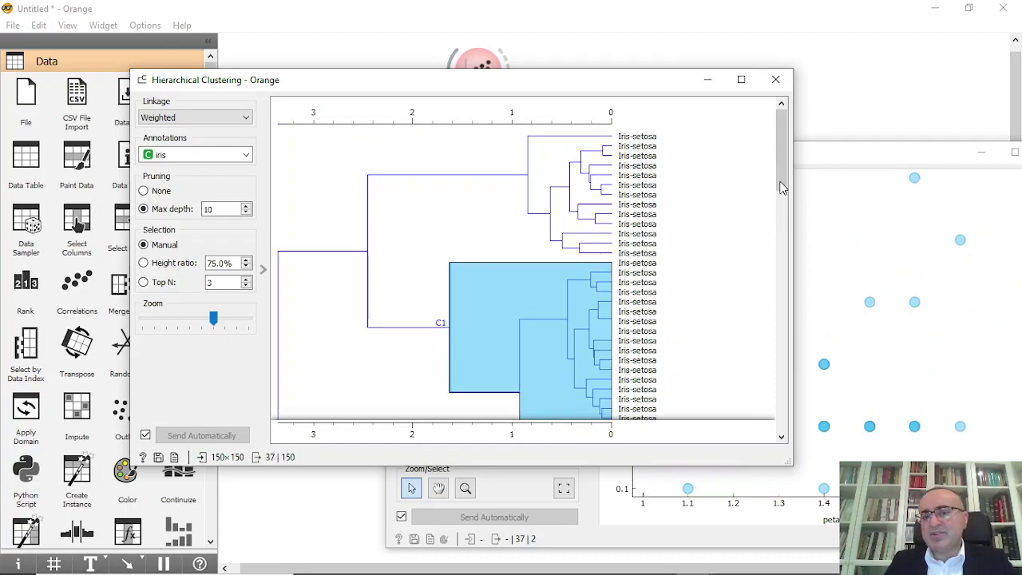
mouse_move(783, 174)
mouse_down()
mouse_move(784, 355)
mouse_move(782, 160)
mouse_up()
click(775, 79)
Close the Scatter Plot (2) window and move its widget slightly lower, away from the Data Table widget.
drag(848, 160, 615, 120)
click(810, 110)
drag(884, 266, 887, 282)
Reopen Hierarchical Clustering to review the selected branch in the dendrogram, then close it.
double_click(683, 297)
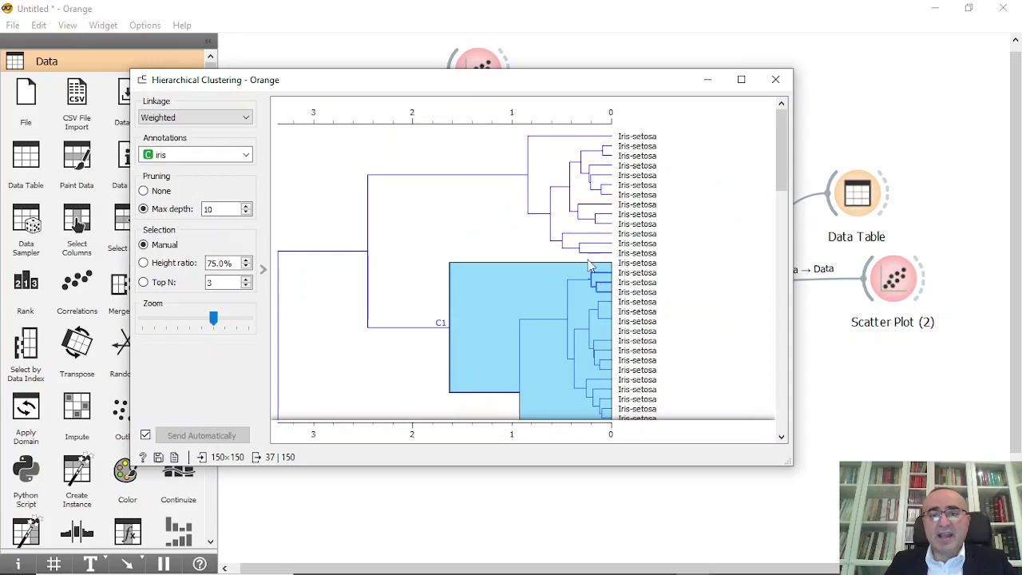
drag(793, 157, 820, 136)
click(775, 79)
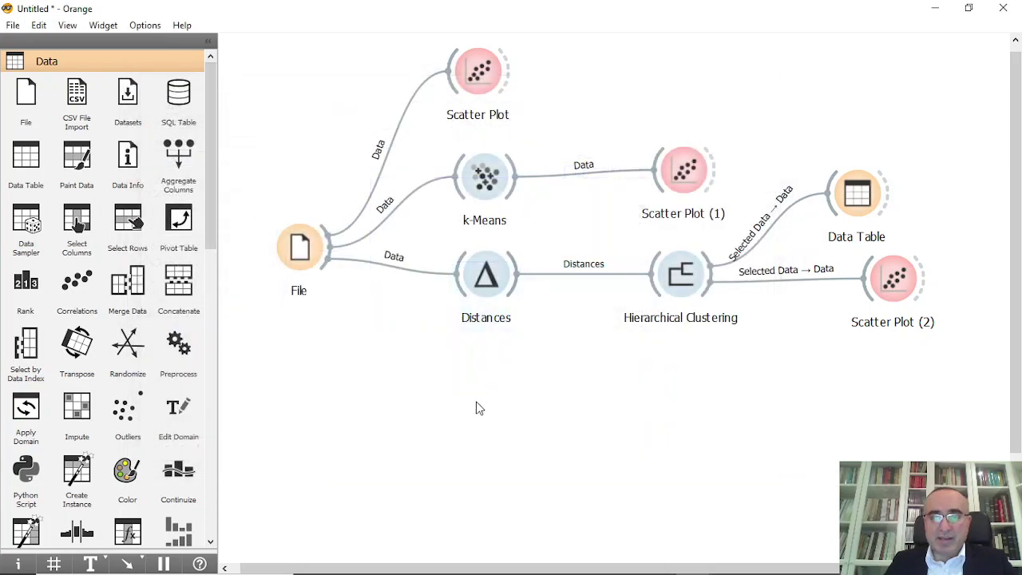
Add a Louvain Clustering widget fed by File below Distances and review its preprocessing and graph parameters.
drag(325, 275, 468, 397)
text(lo)
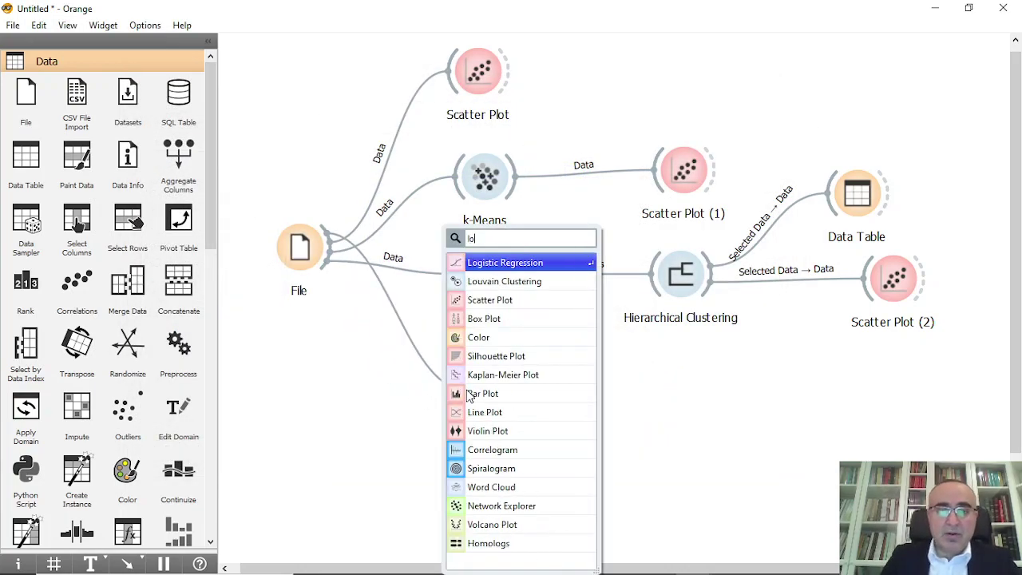
click(490, 281)
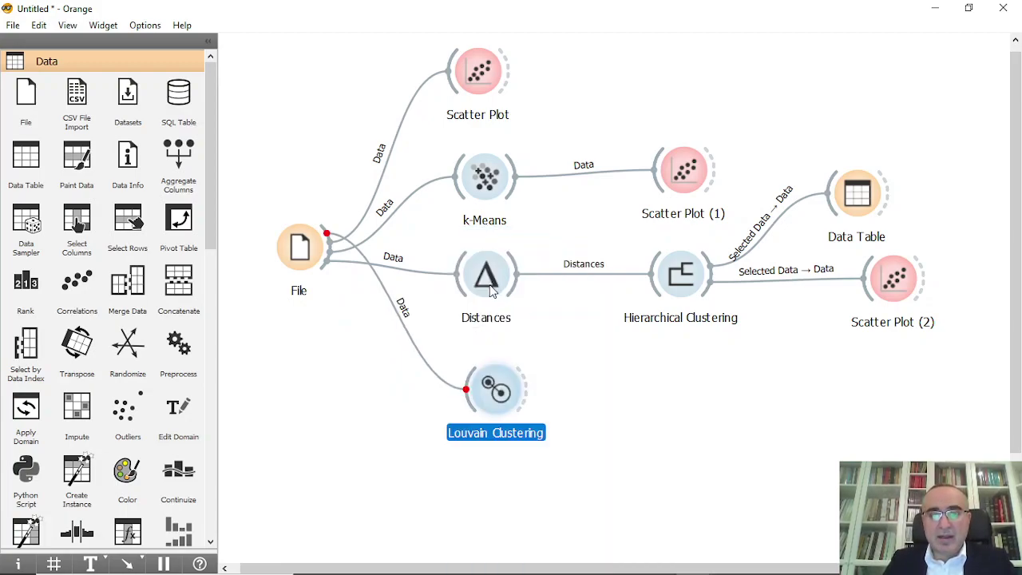
double_click(500, 393)
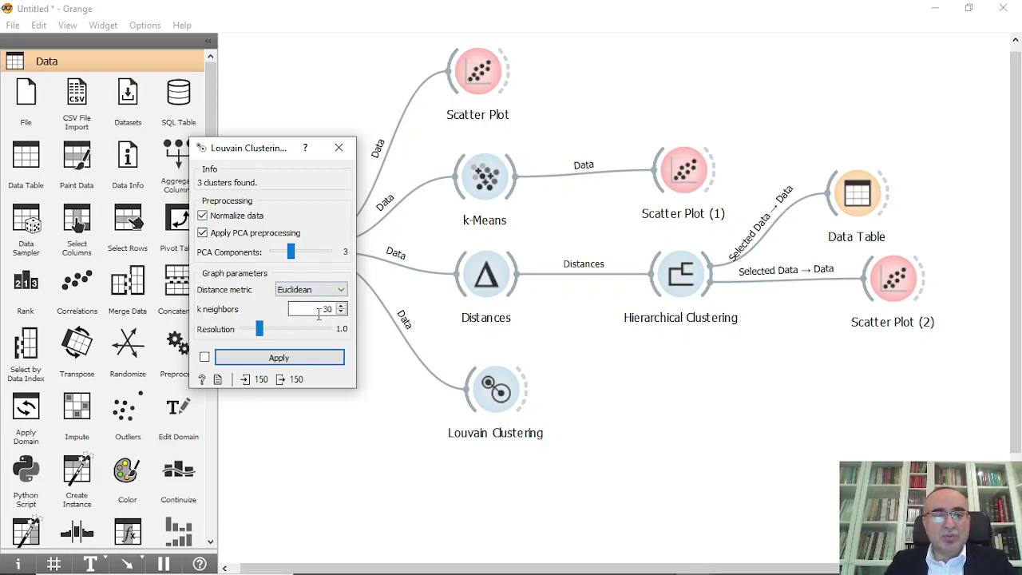
click(546, 391)
Add a Scatter Plot widget to the workflow, fed by the output of Louvain Clustering.
drag(547, 392, 678, 391)
text(sca)
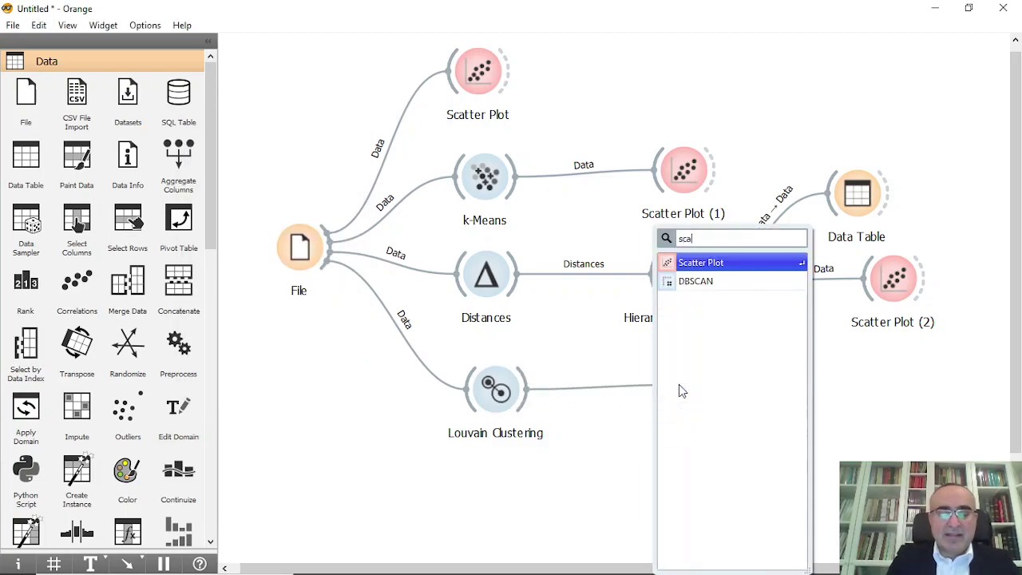
key(Return)
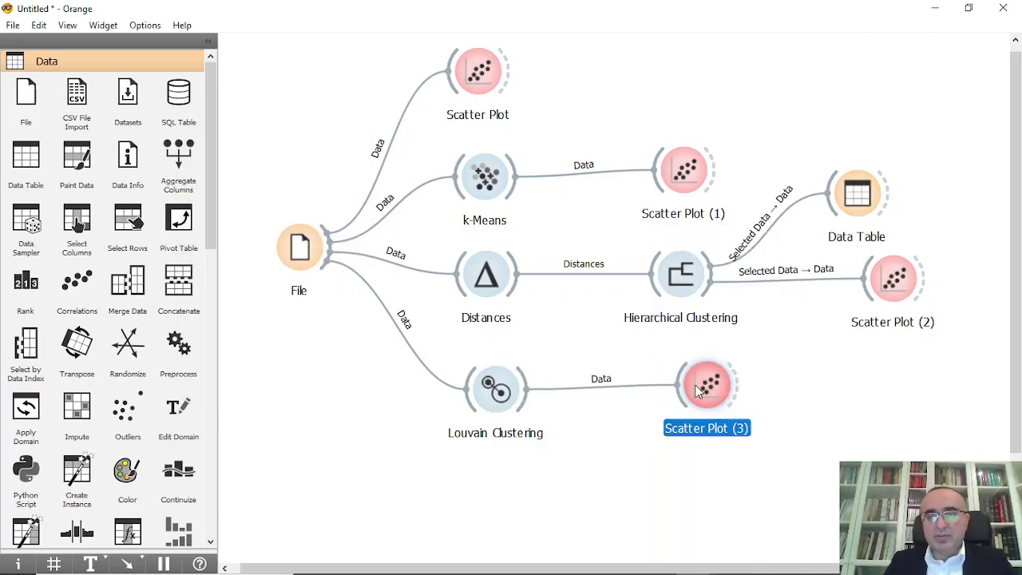
Open the Louvain scatter plot and examine petal length against petal width with points colored by Cluster.
double_click(706, 390)
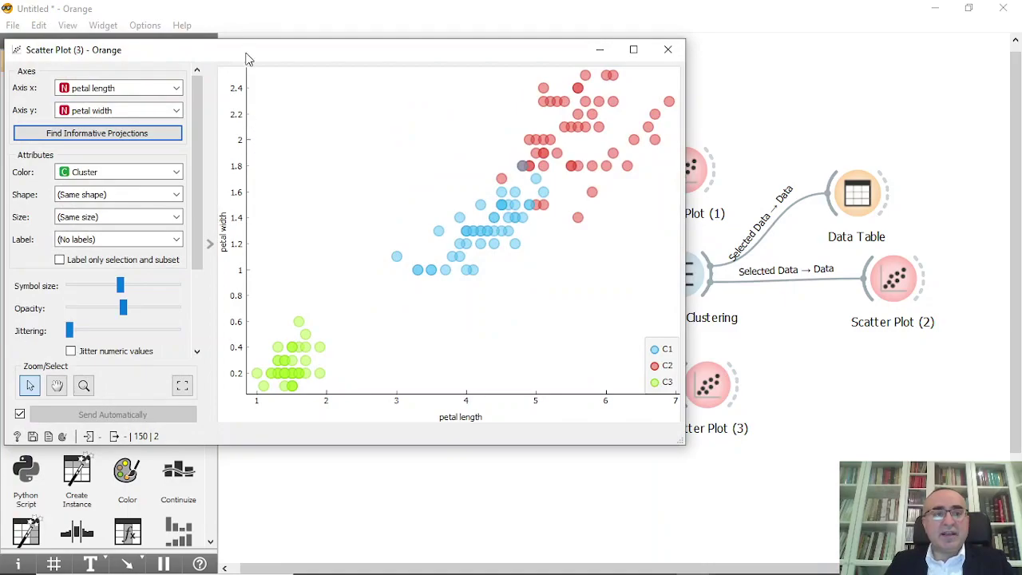
drag(246, 46, 423, 57)
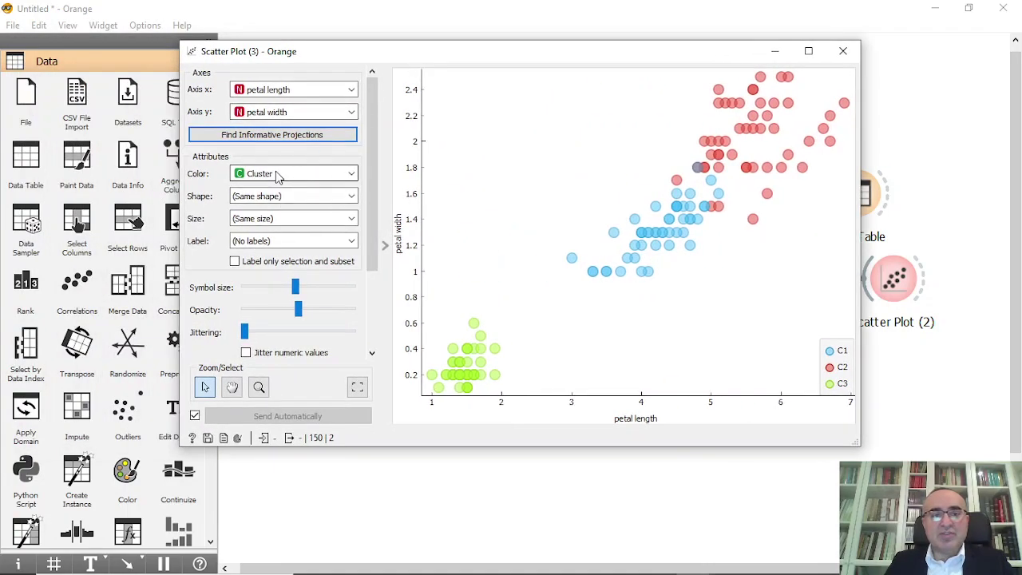
click(277, 174)
click(284, 221)
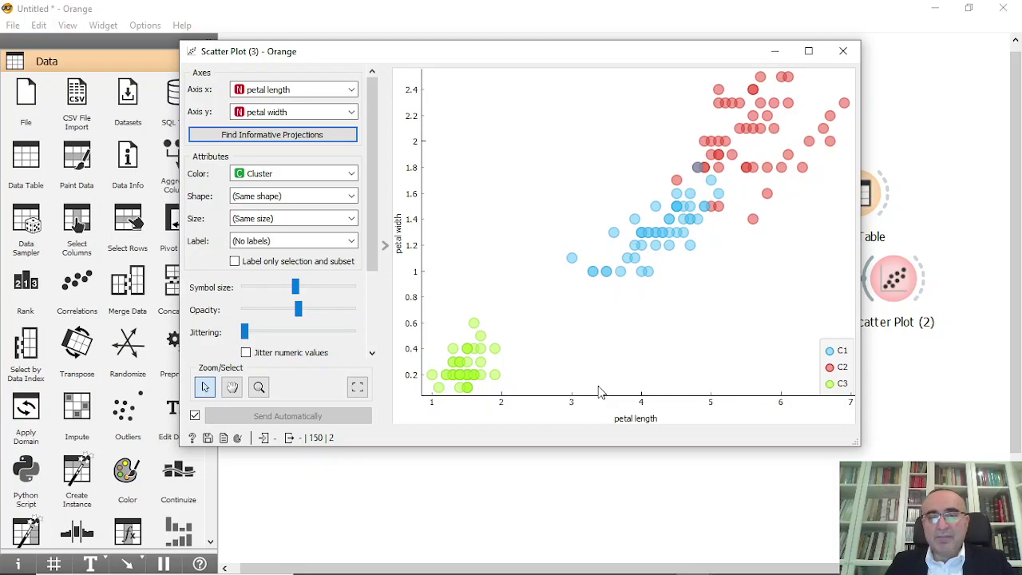
drag(620, 54, 759, 169)
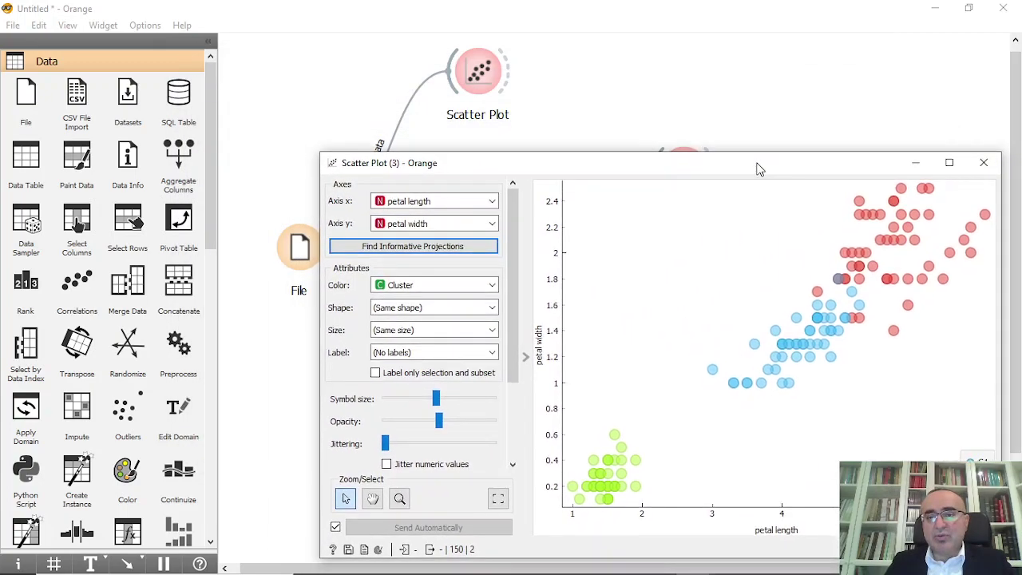
Open the Louvain Clustering settings and arrange them beside the Scatter Plot (3) window so both are visible.
key(ctrl+w)
double_click(495, 389)
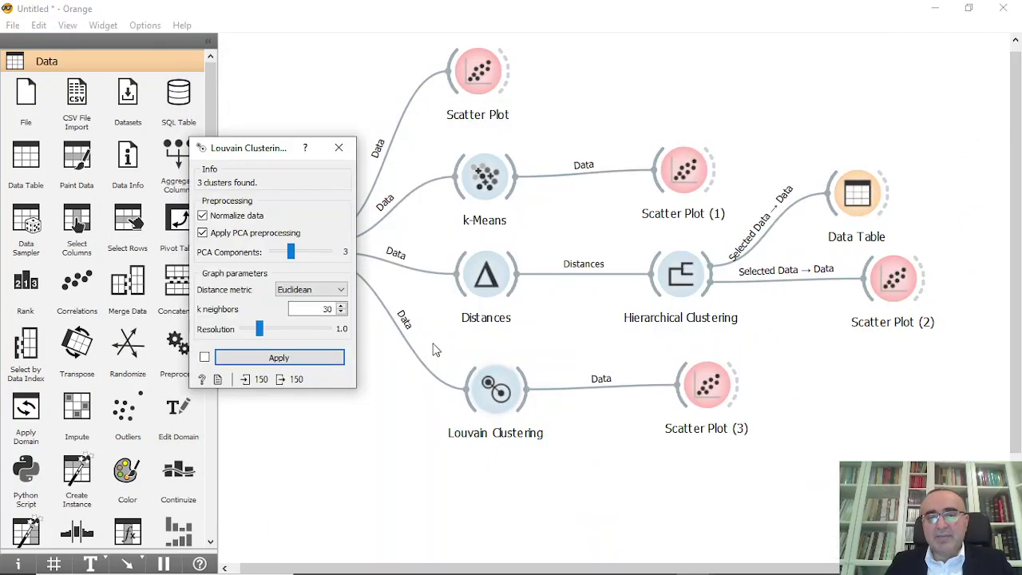
drag(264, 152, 191, 161)
mouse_move(693, 568)
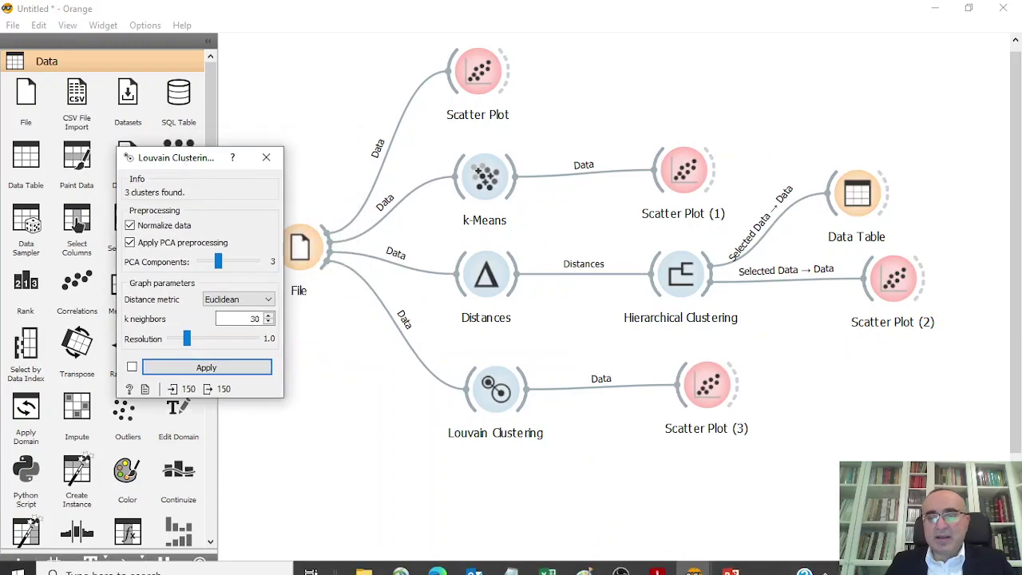
click(934, 449)
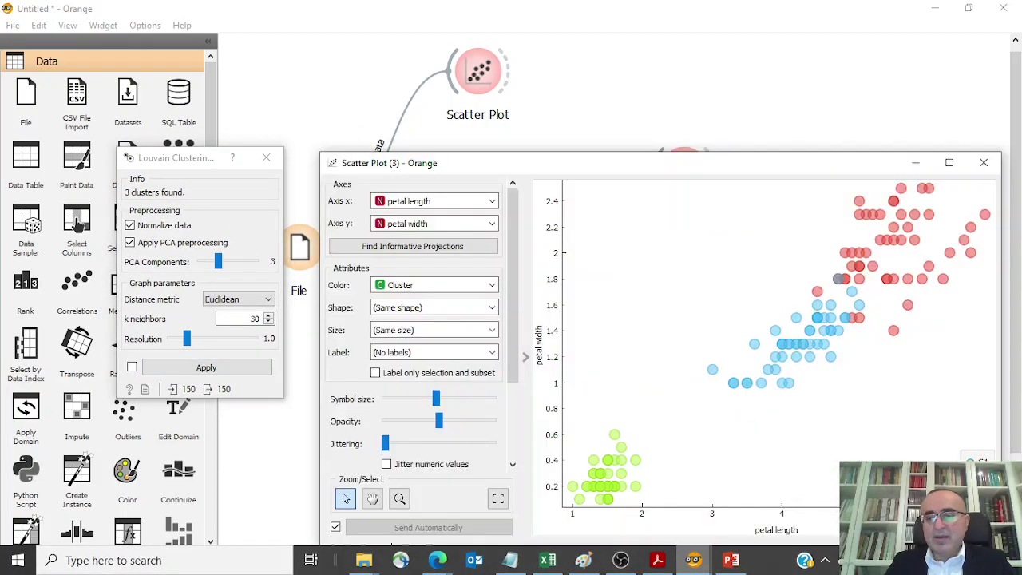
drag(191, 158, 174, 148)
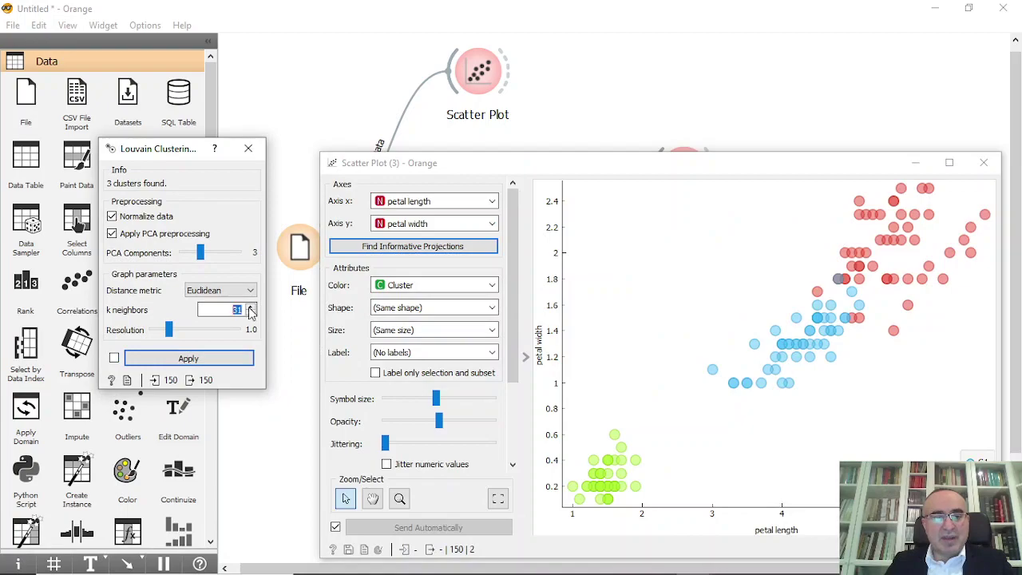
Try Louvain clustering with k neighbors set to 10, and again with 30.
click(250, 309)
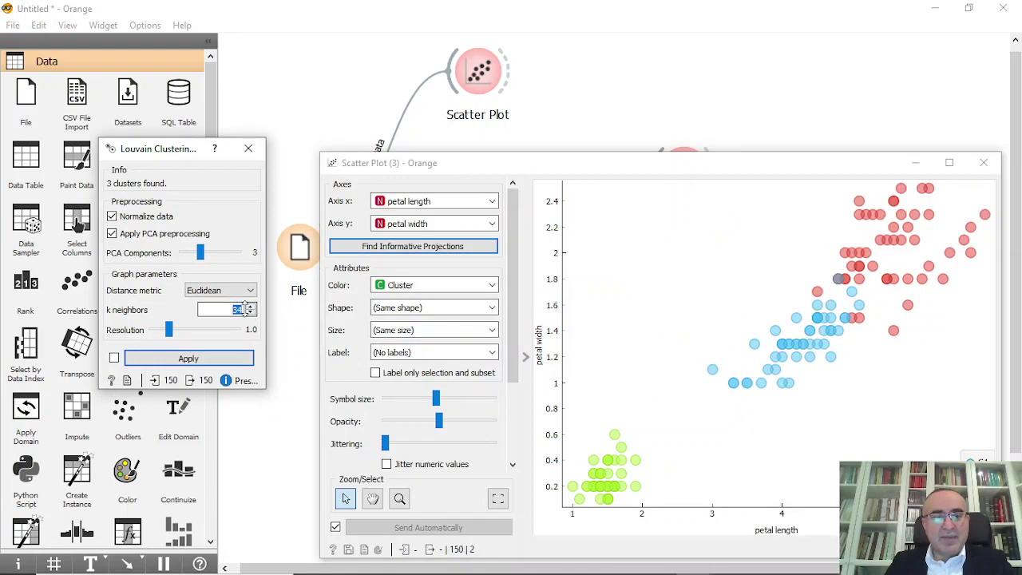
text(10)
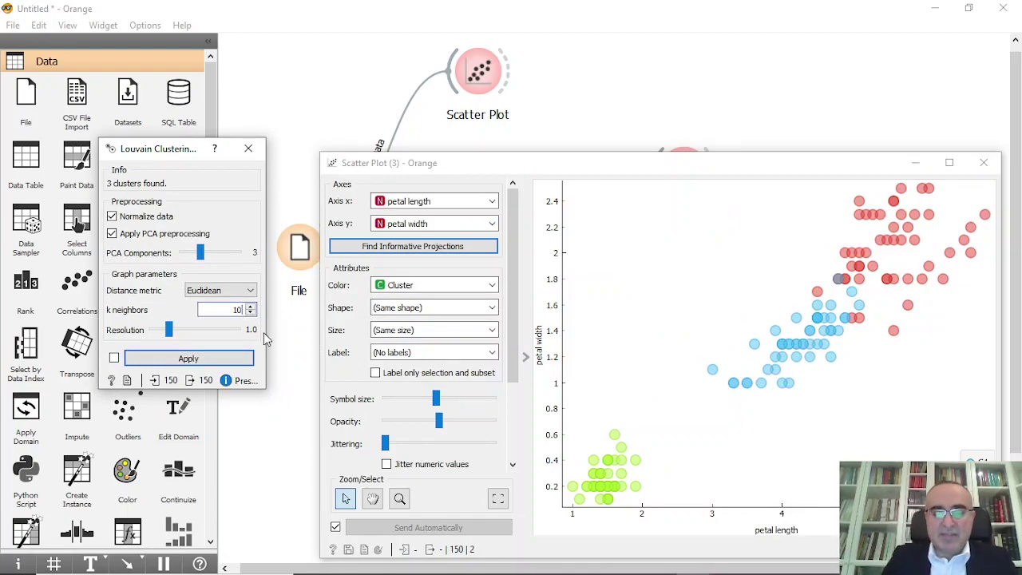
key(Return)
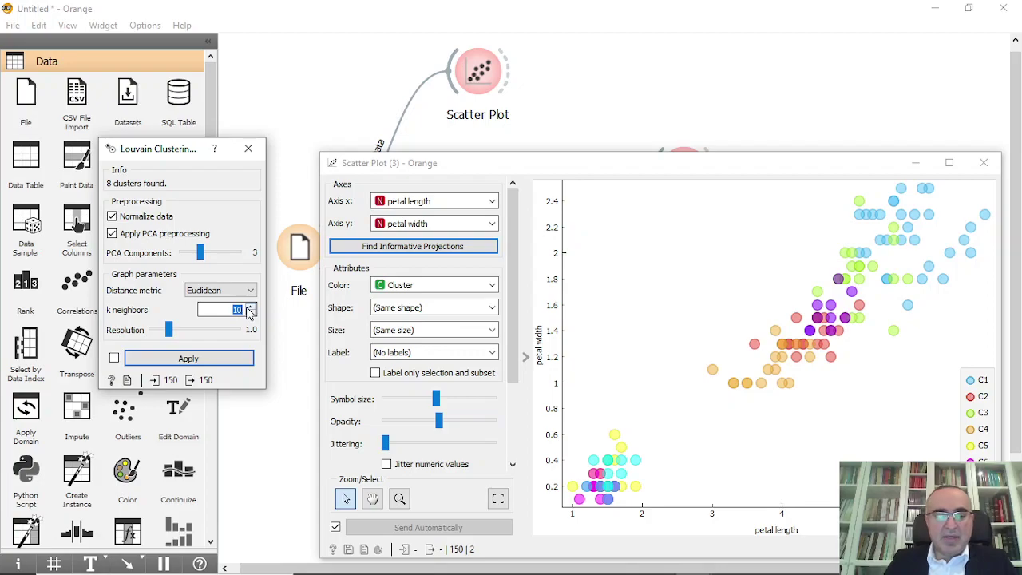
key(Return)
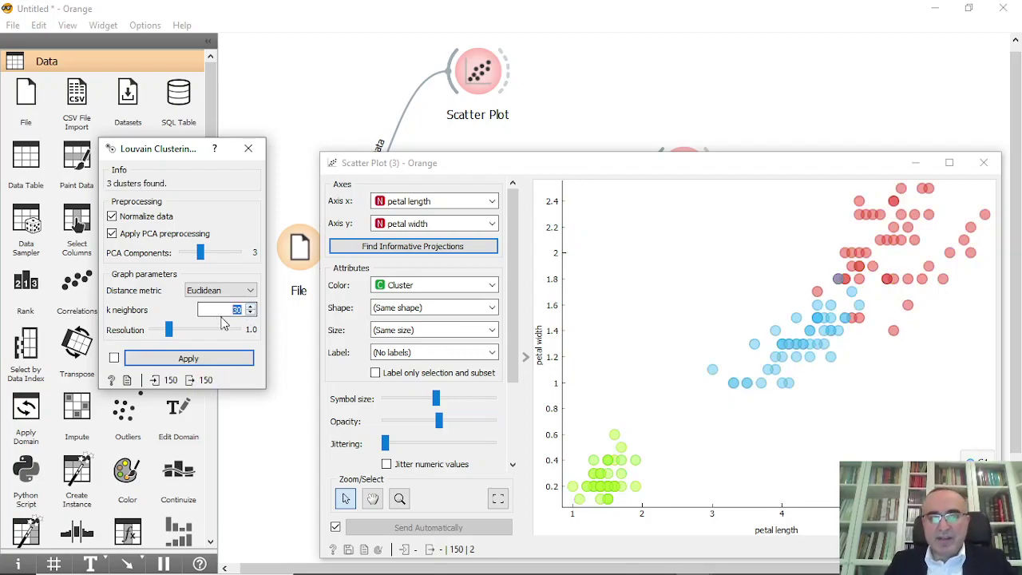
Apply Louvain clustering with k neighbors set to 40, and close the settings and Scatter Plot (3) windows.
click(230, 310)
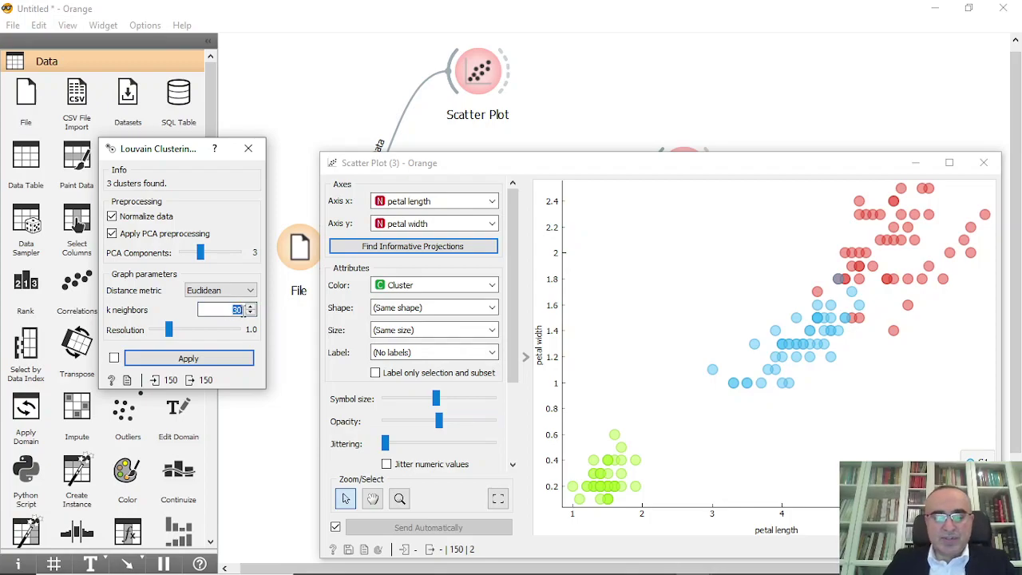
key(Return)
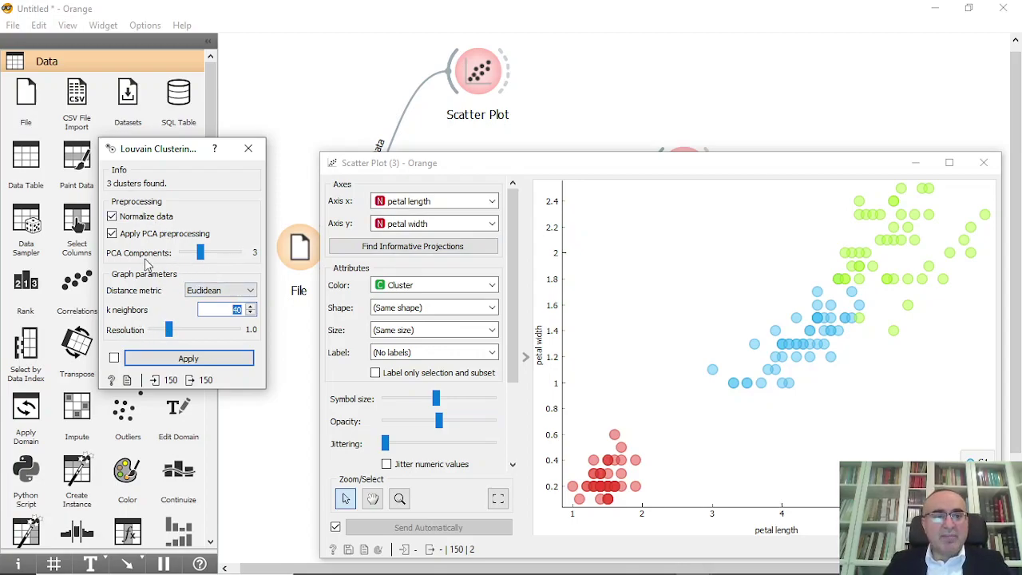
click(200, 258)
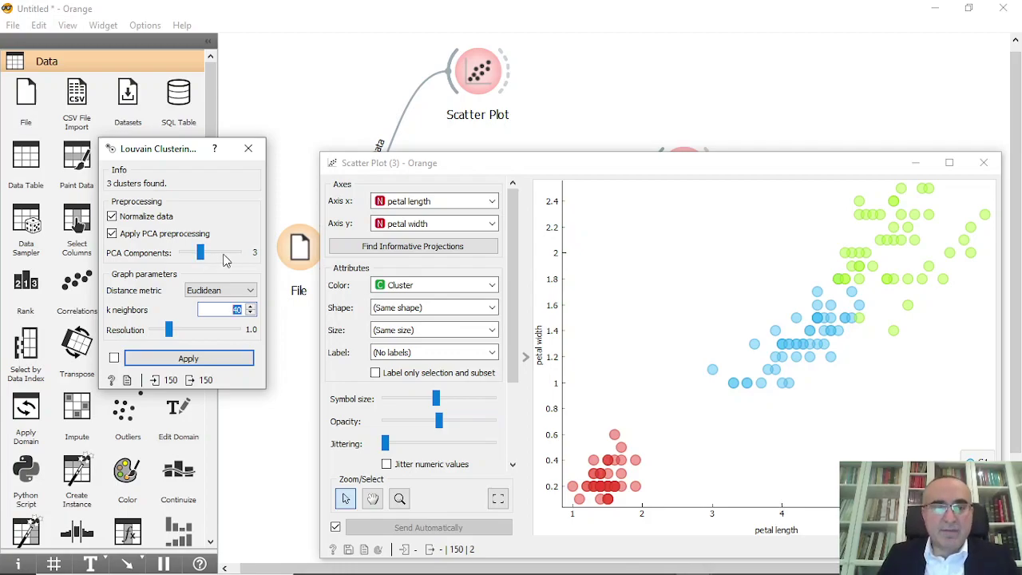
click(248, 148)
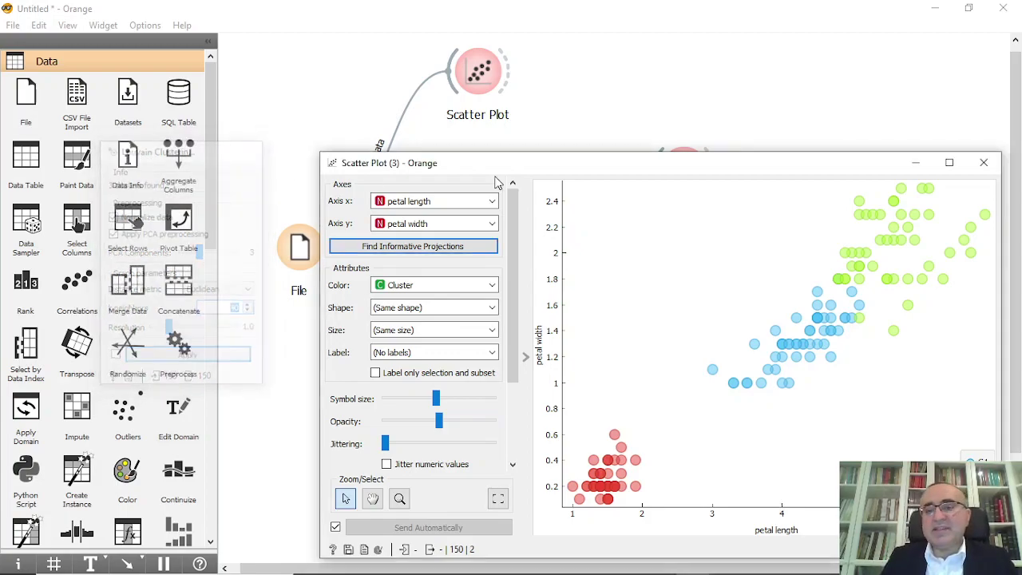
drag(768, 173, 620, 132)
click(835, 123)
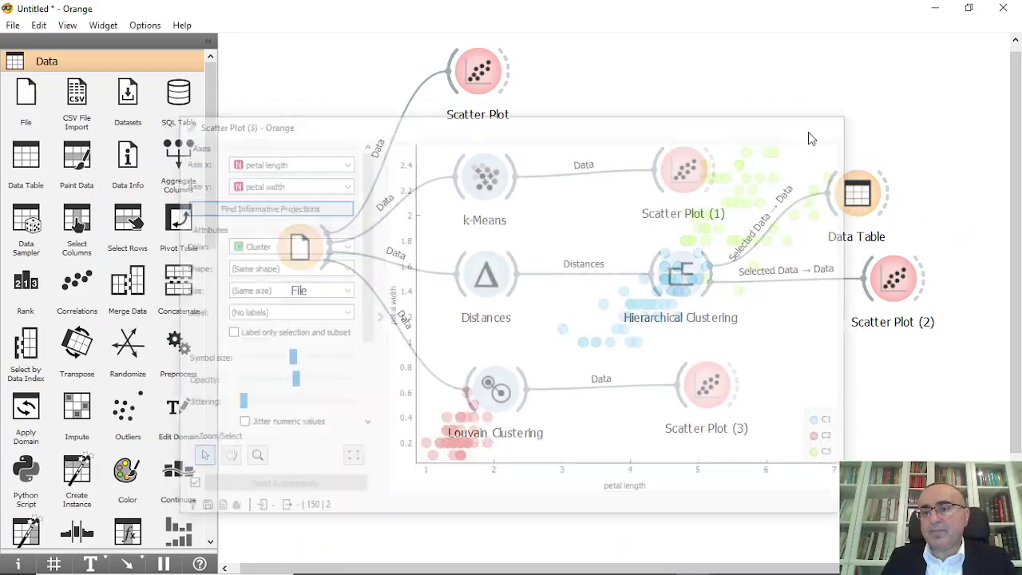
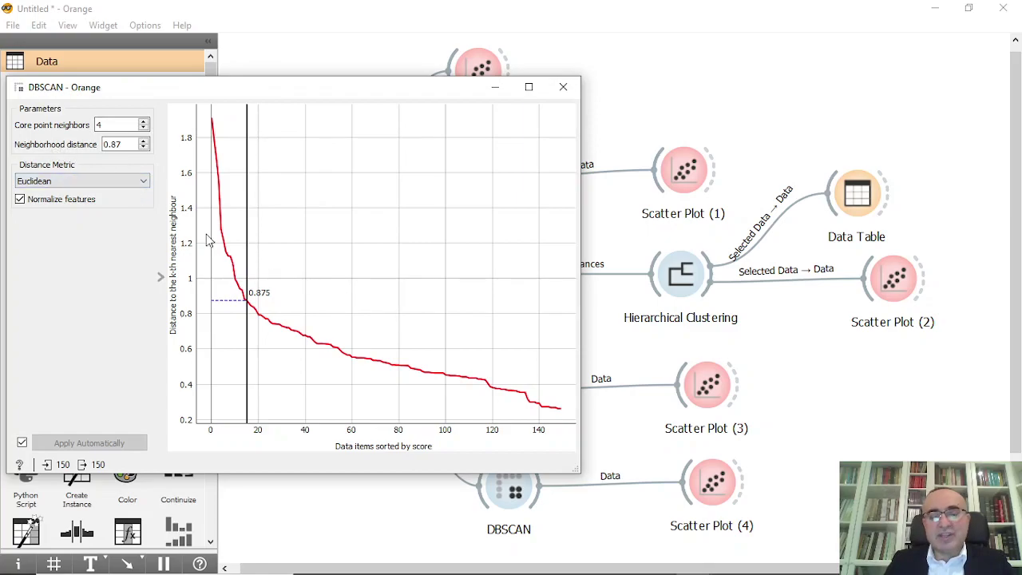
Open Scatter Plot (4) and bring the DBSCAN window up beside it for comparison.
double_click(713, 493)
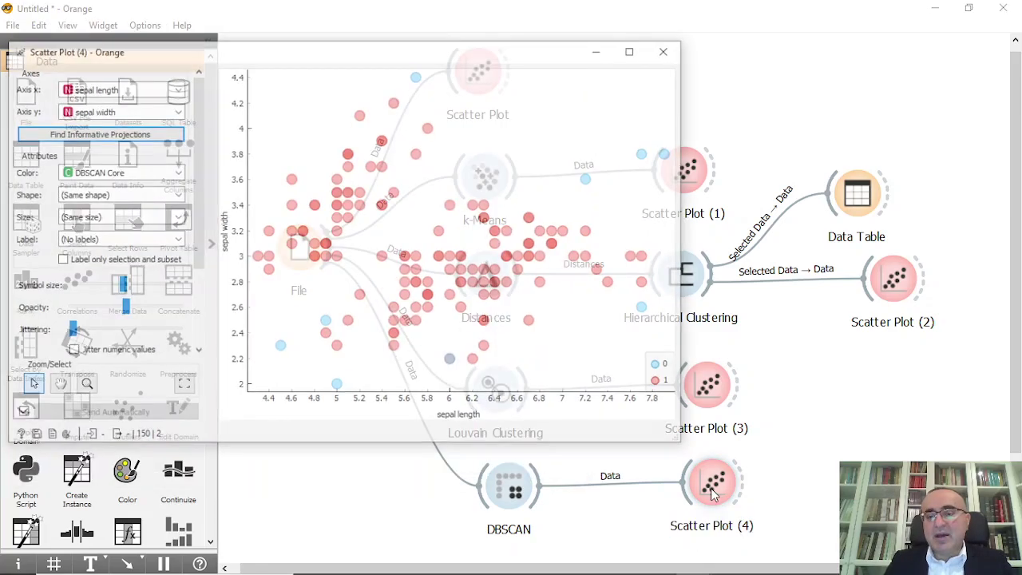
drag(423, 55, 752, 170)
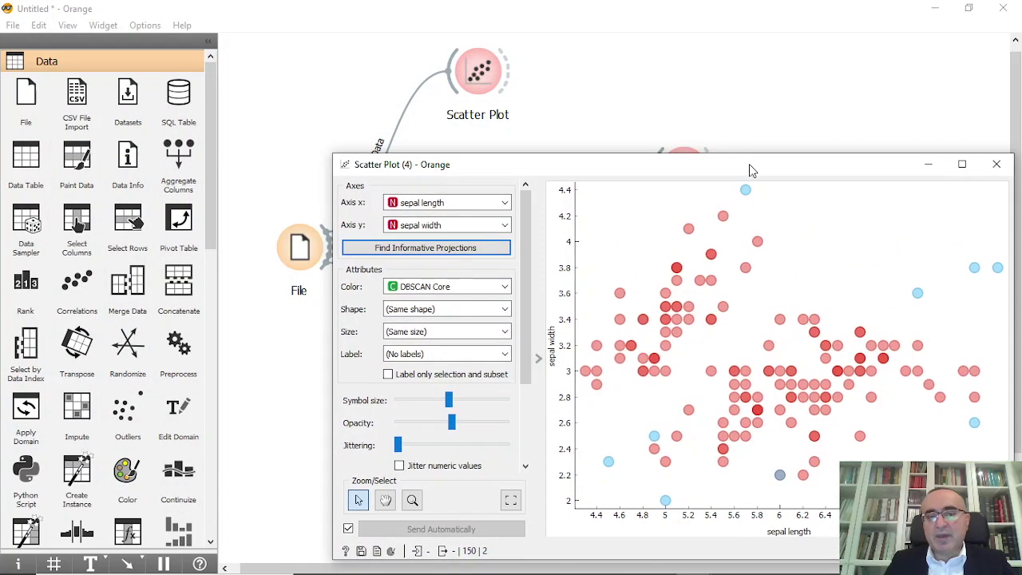
click(692, 561)
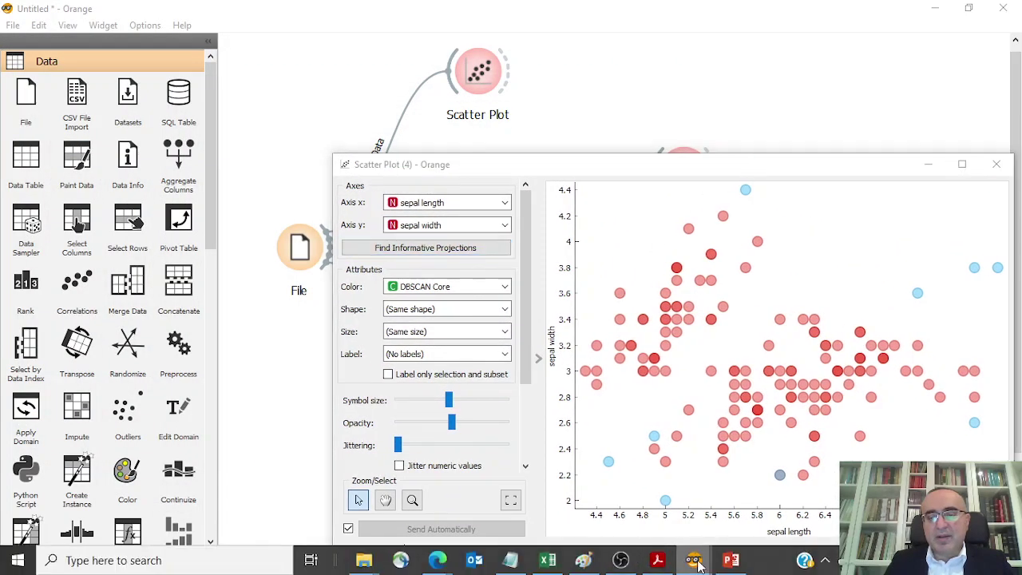
mouse_move(684, 533)
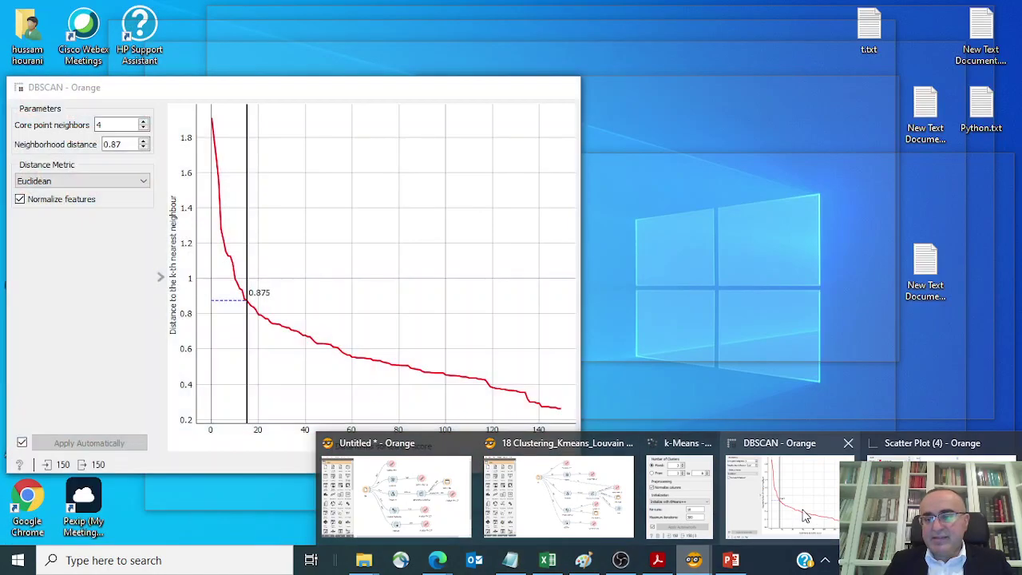
click(803, 511)
drag(631, 176, 668, 144)
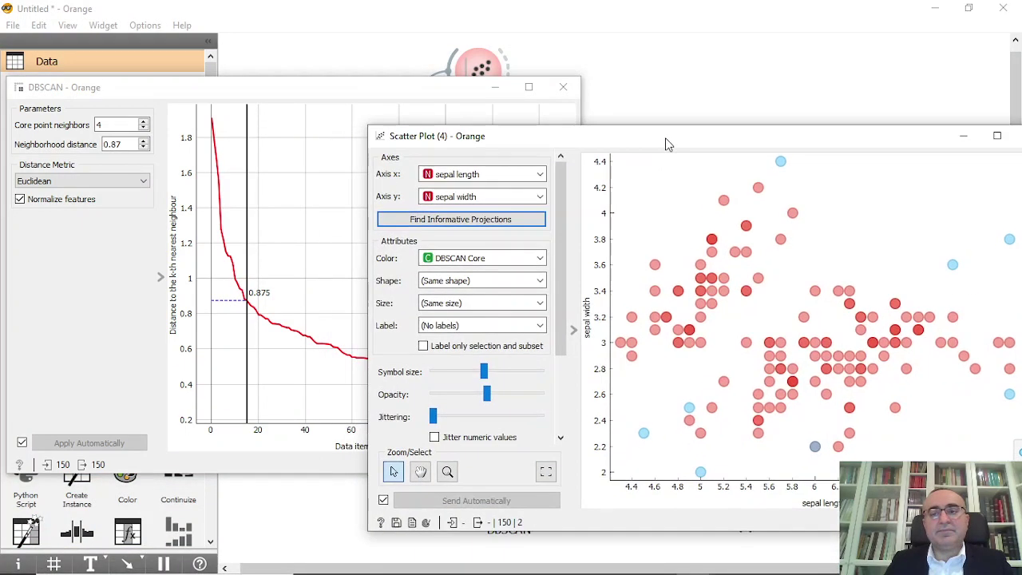
Move the cut-off line in the DBSCAN graph to a neighborhood distance of 0.53.
click(372, 85)
drag(359, 87, 352, 92)
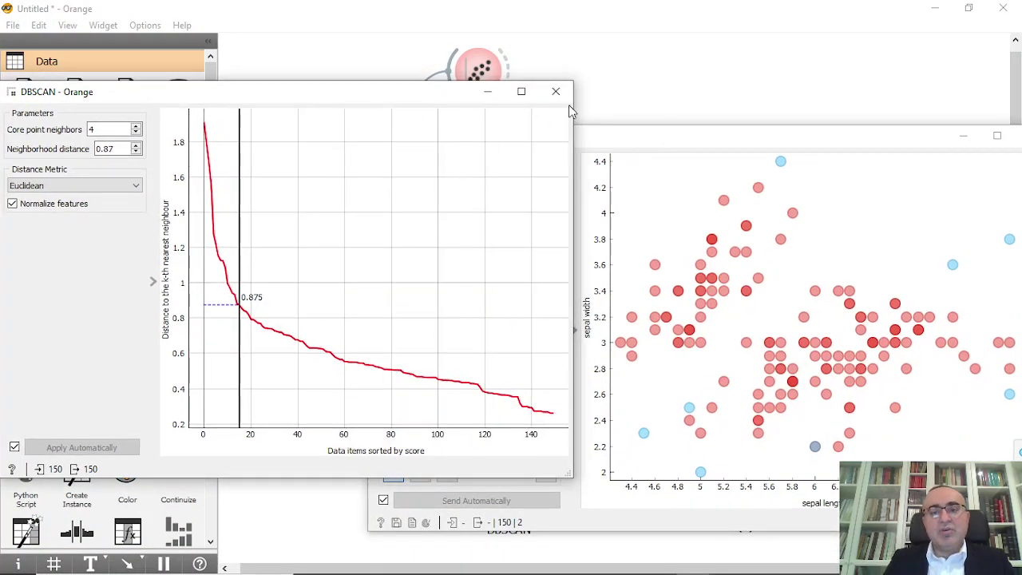
click(673, 142)
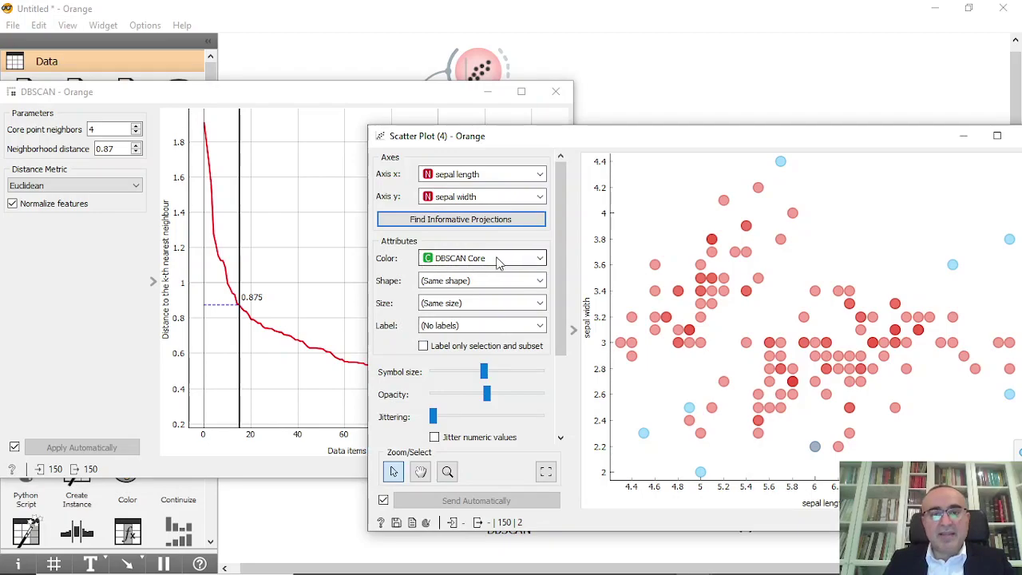
click(336, 88)
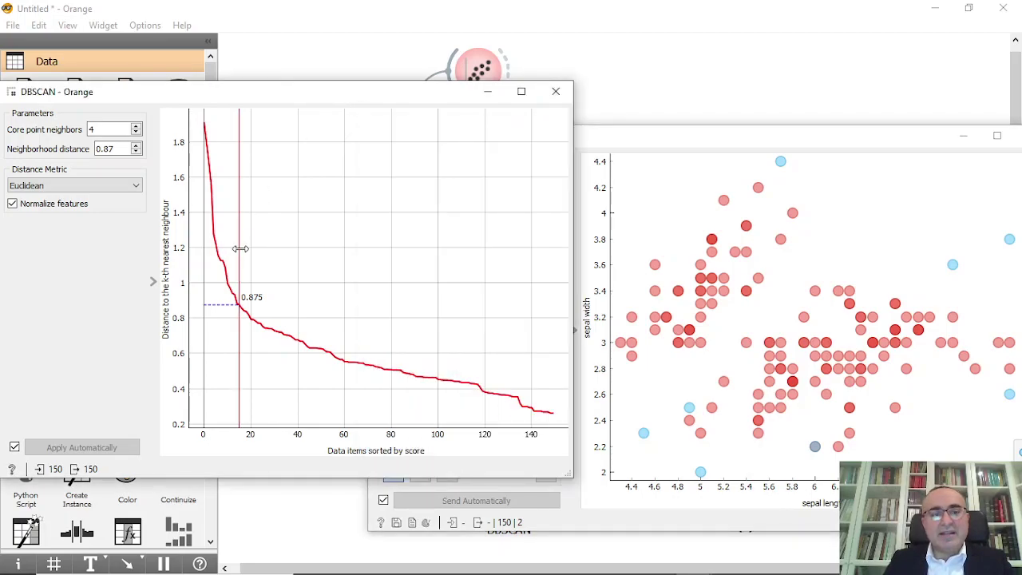
drag(241, 249, 372, 267)
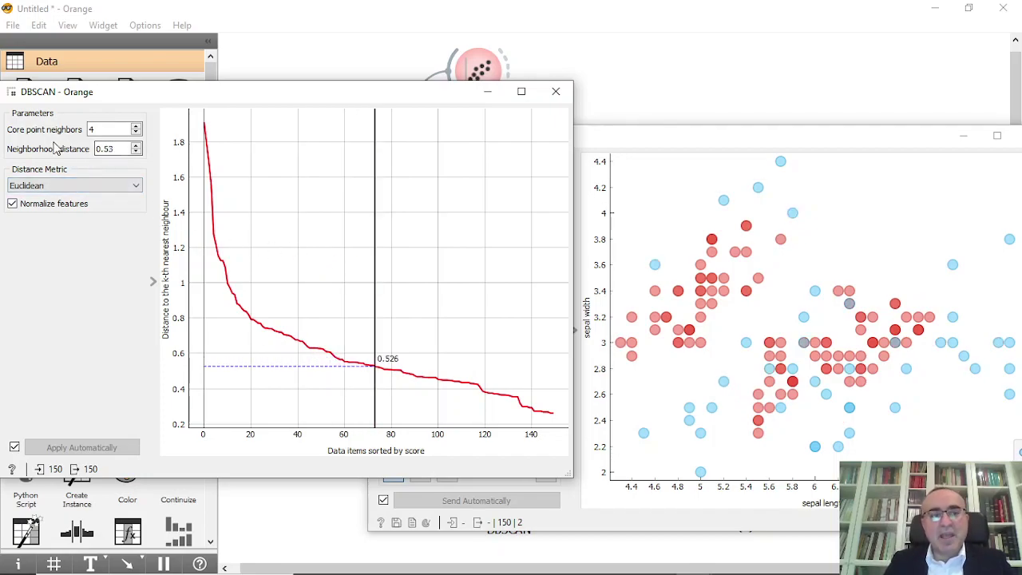
Set DBSCAN's core point neighbors to 5 and move the graph's cut-off line to a neighborhood distance of 0.70.
drag(94, 98, 124, 97)
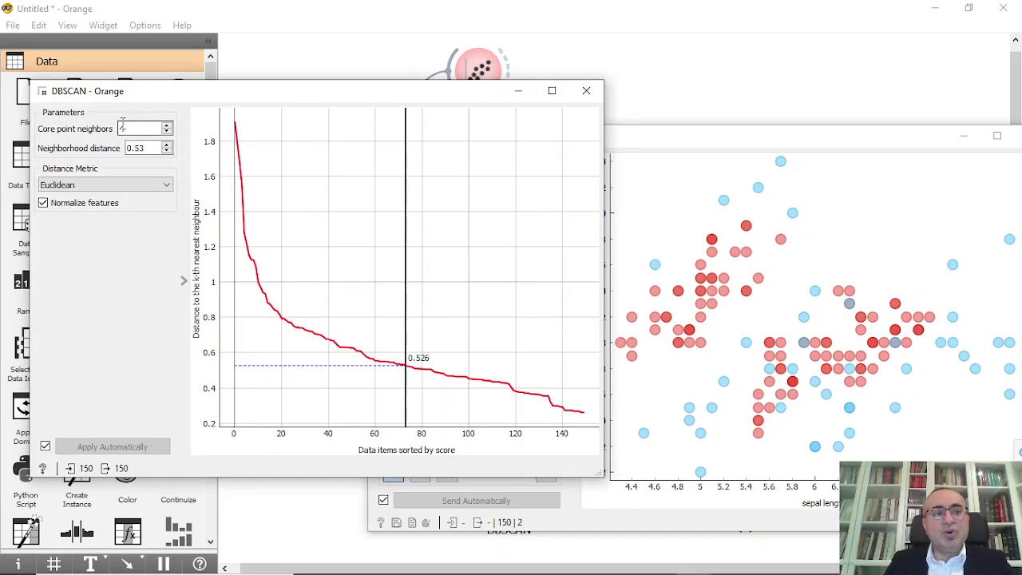
click(169, 127)
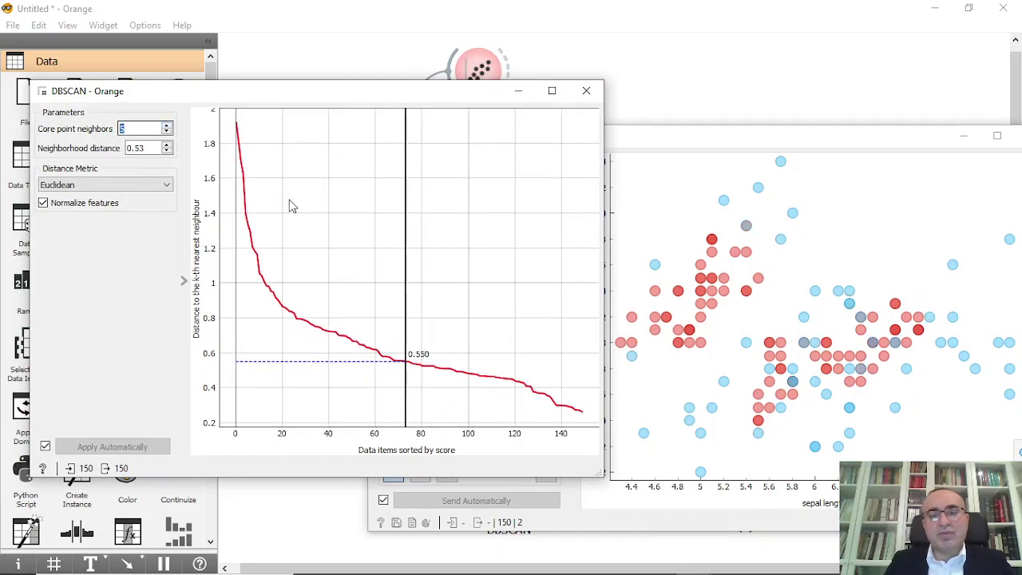
drag(403, 241, 344, 250)
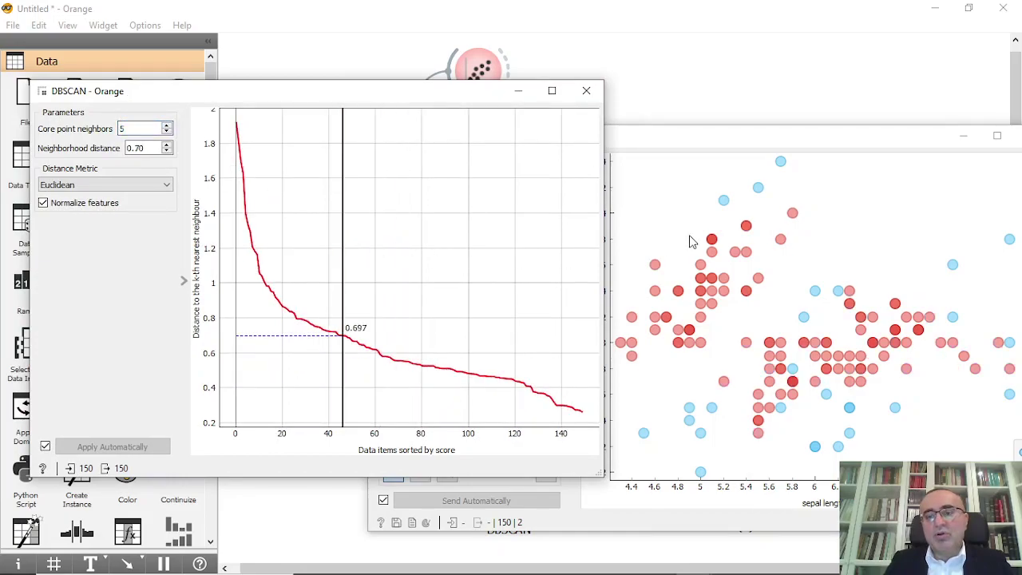
Score the informative projections for Scatter Plot (4) and move the score list off the plot area.
click(740, 142)
click(519, 218)
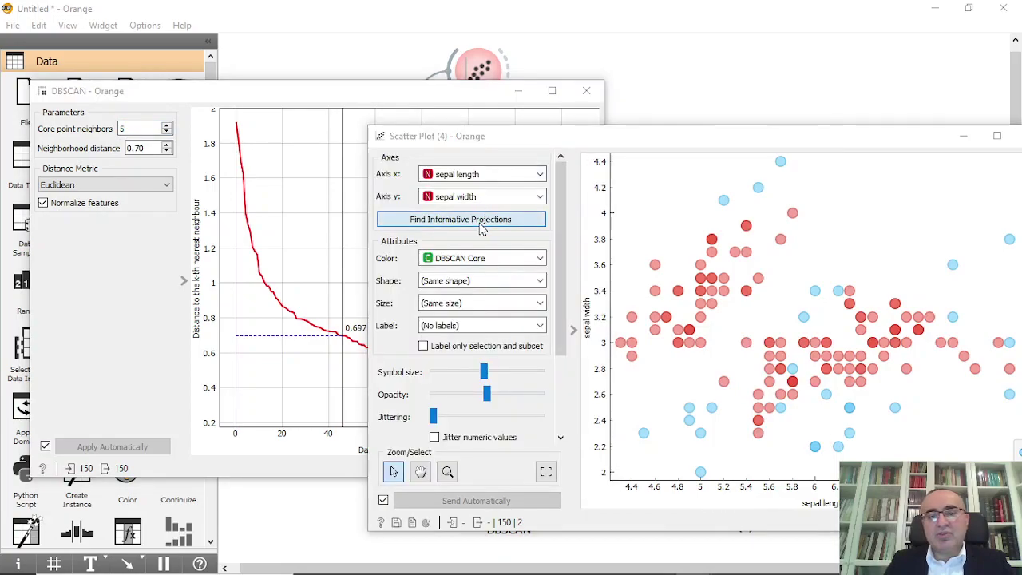
click(722, 515)
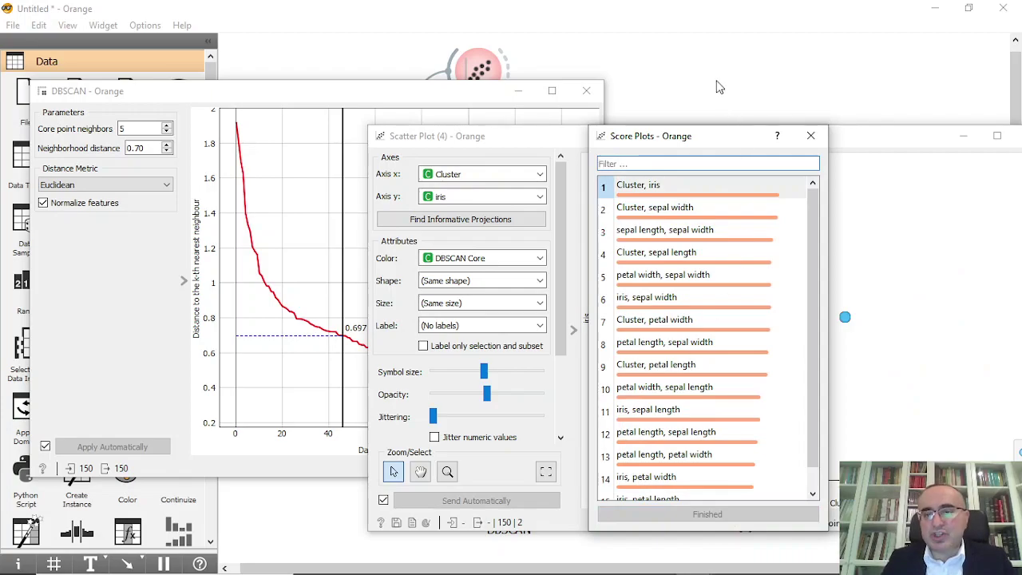
drag(716, 137, 422, 110)
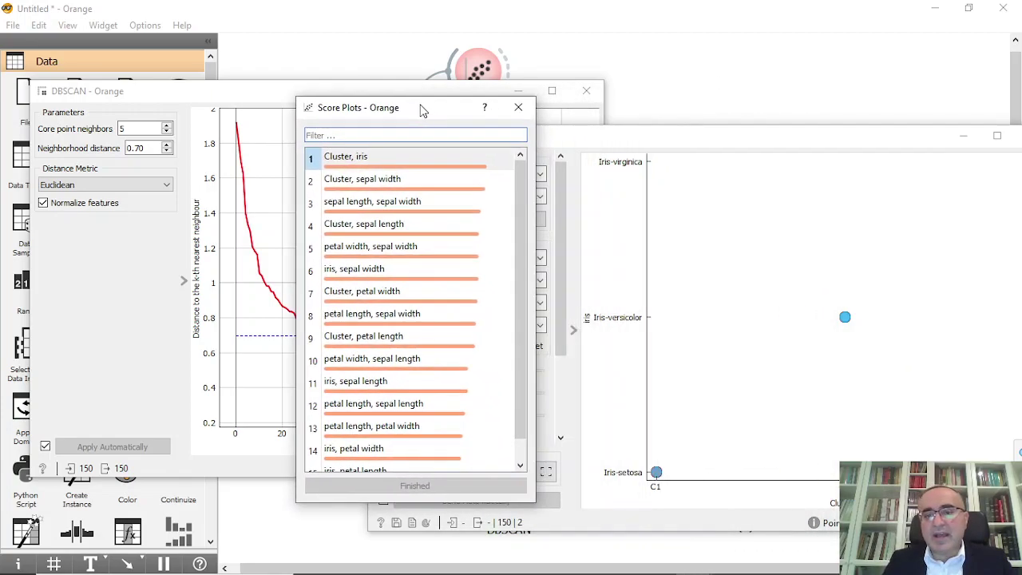
Preview the scored projections in Scatter Plot (4) from Cluster, sepal width down to petal length, petal width, and close the score list.
click(366, 181)
click(372, 203)
click(379, 230)
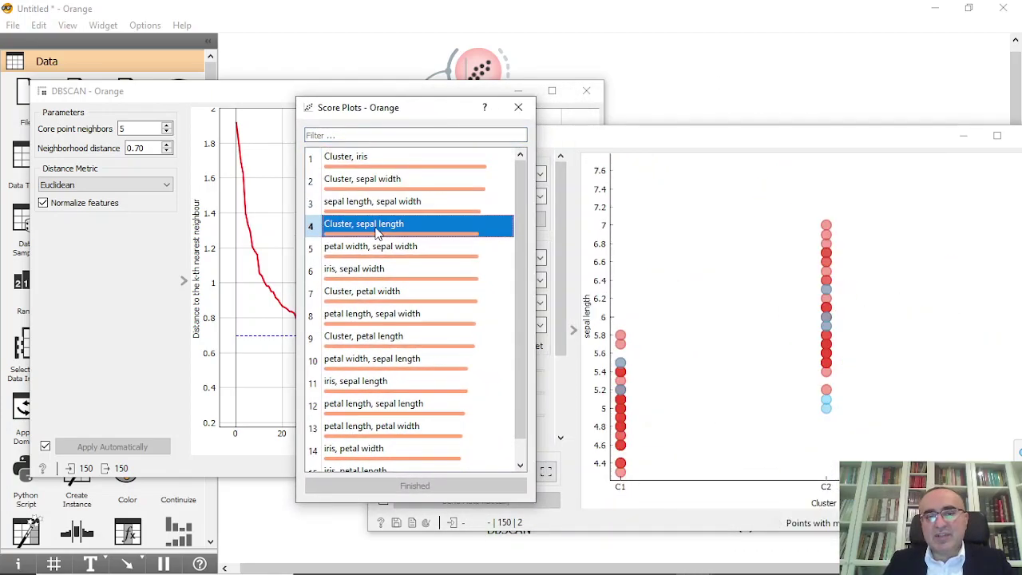
click(381, 251)
click(378, 275)
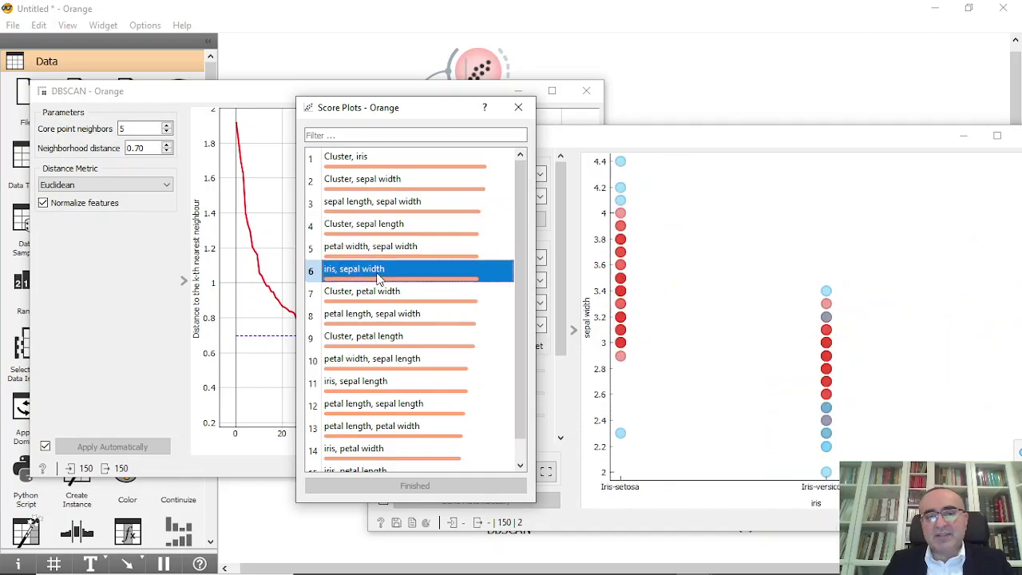
click(389, 295)
click(391, 318)
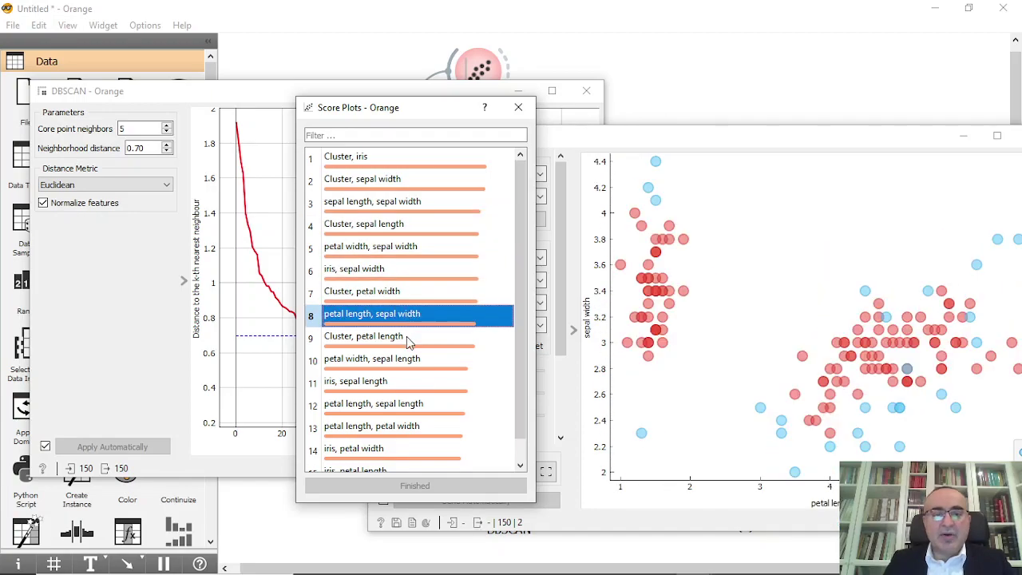
click(408, 341)
click(408, 363)
click(399, 384)
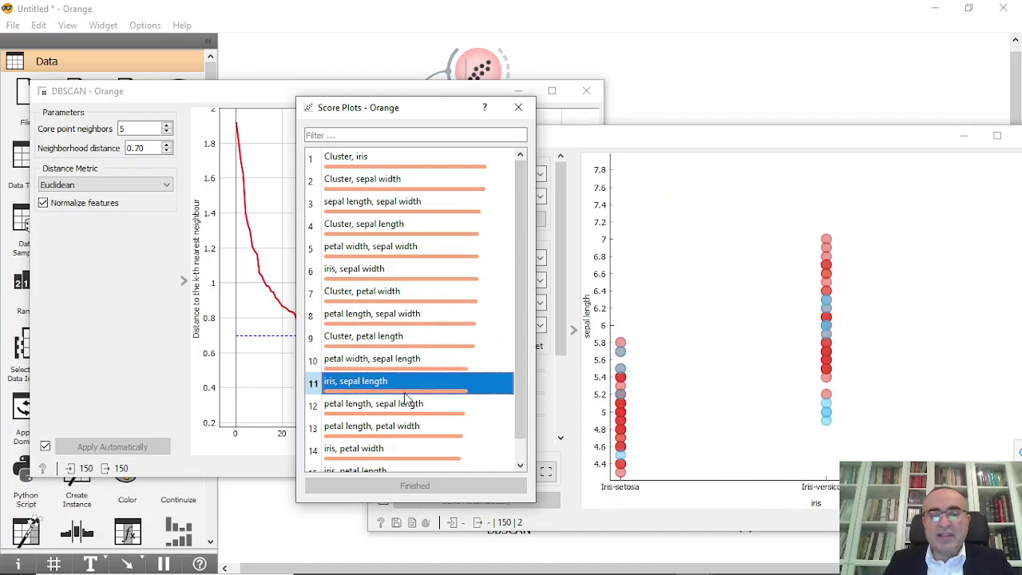
click(412, 407)
click(407, 431)
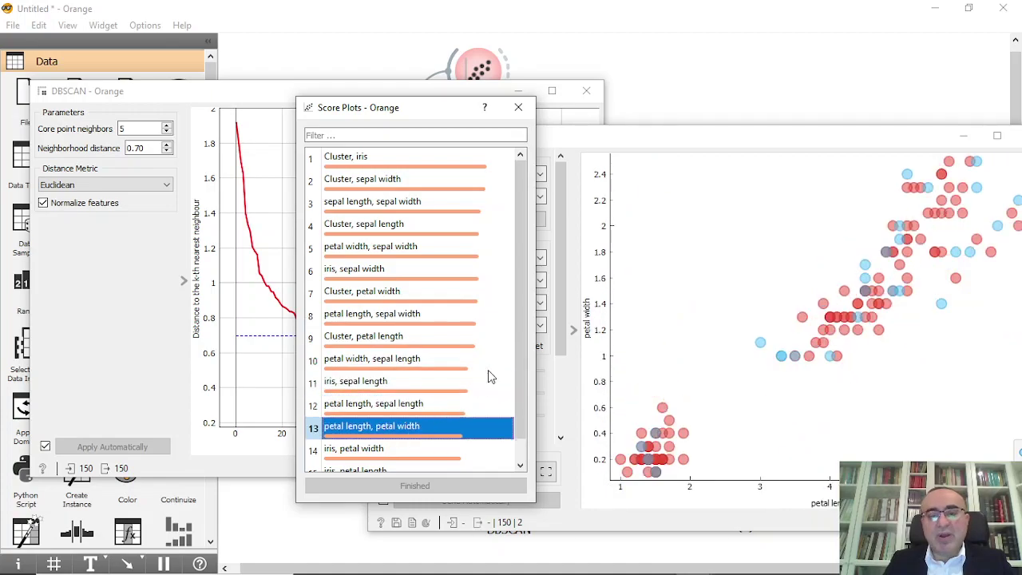
mouse_move(521, 341)
mouse_down()
mouse_move(521, 385)
mouse_move(527, 348)
mouse_up()
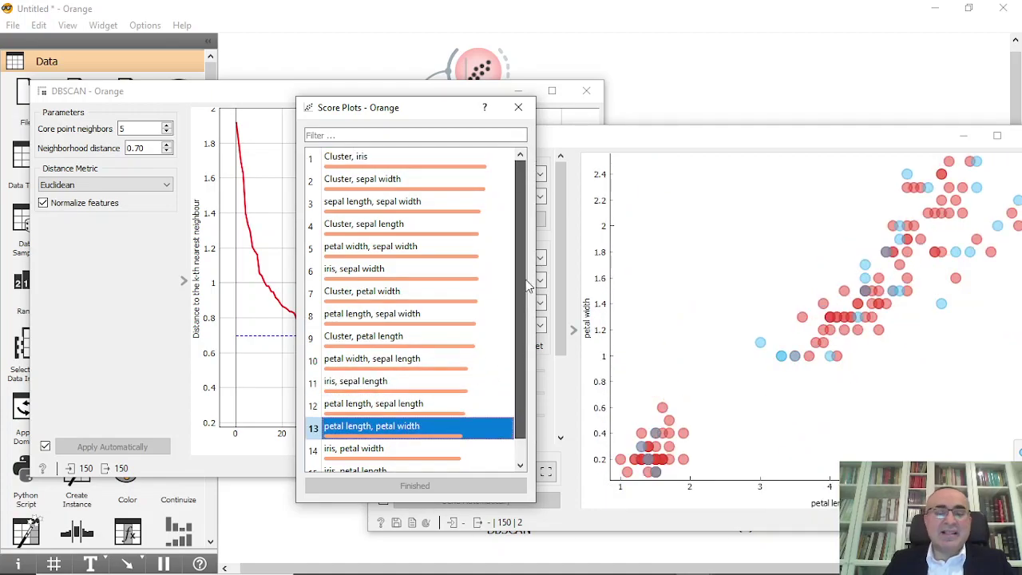
click(518, 107)
Move Scatter Plot (4) fully into view, and close both it and the DBSCAN window to return to the workflow canvas.
drag(770, 144, 670, 147)
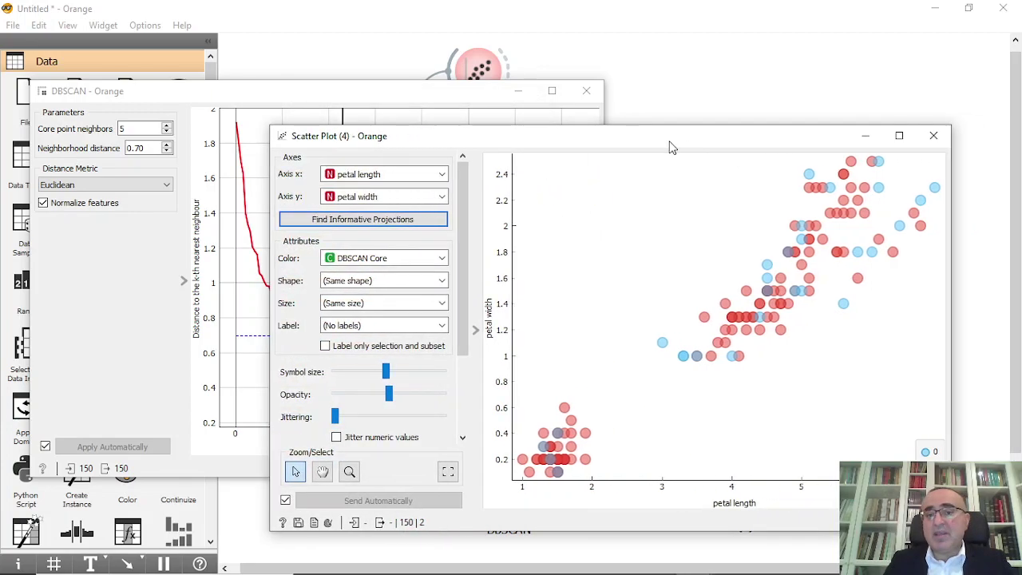
click(933, 135)
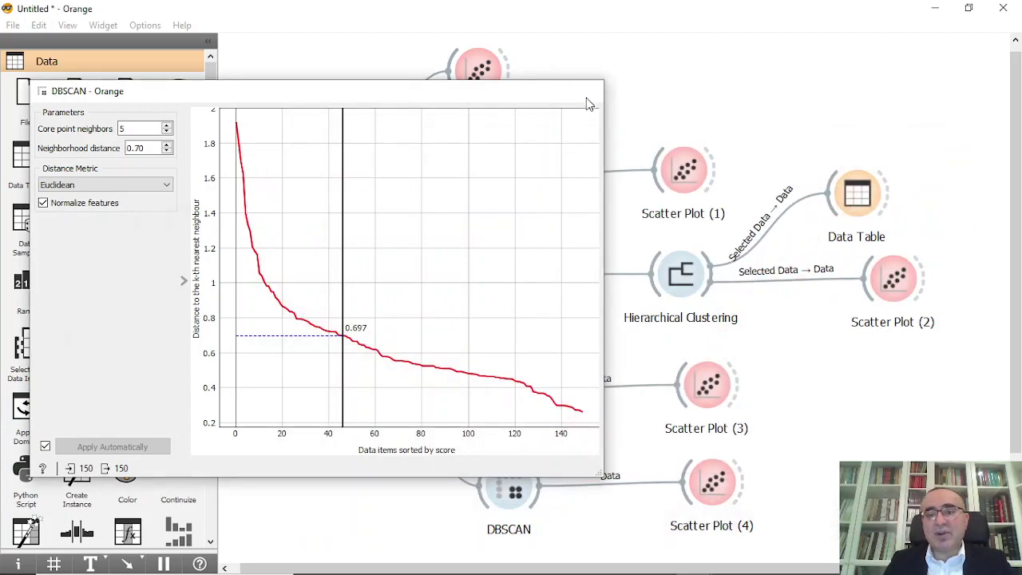
click(586, 90)
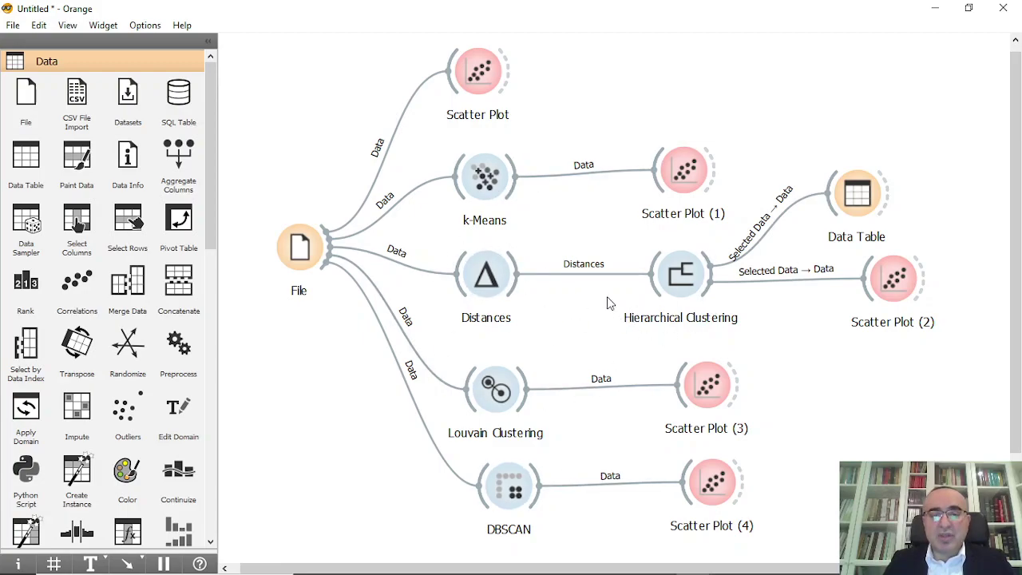
Switch to the PowerPoint presentation and show its closing "Thank You" slide.
click(731, 560)
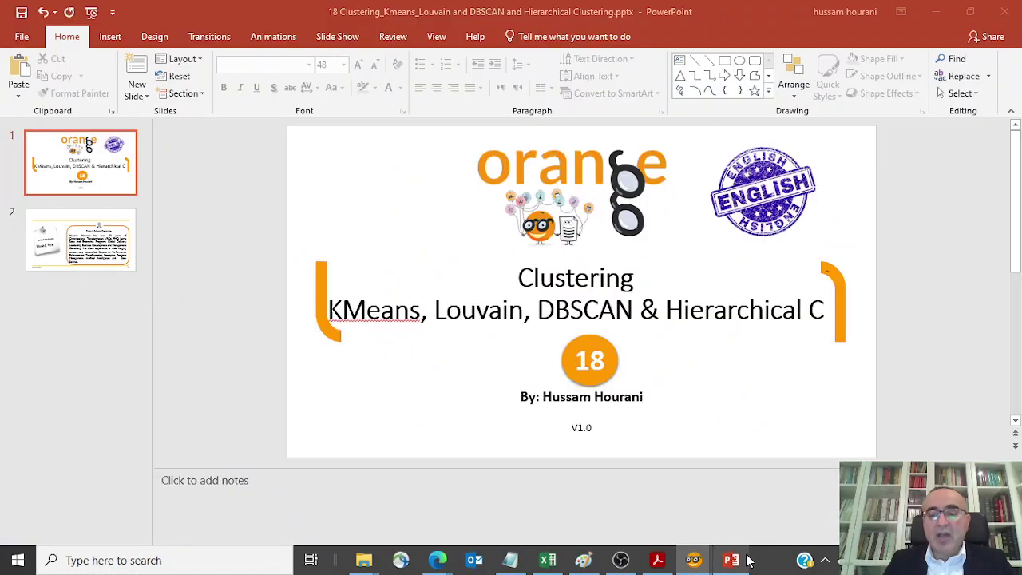
scroll(176, 251, down, 2)
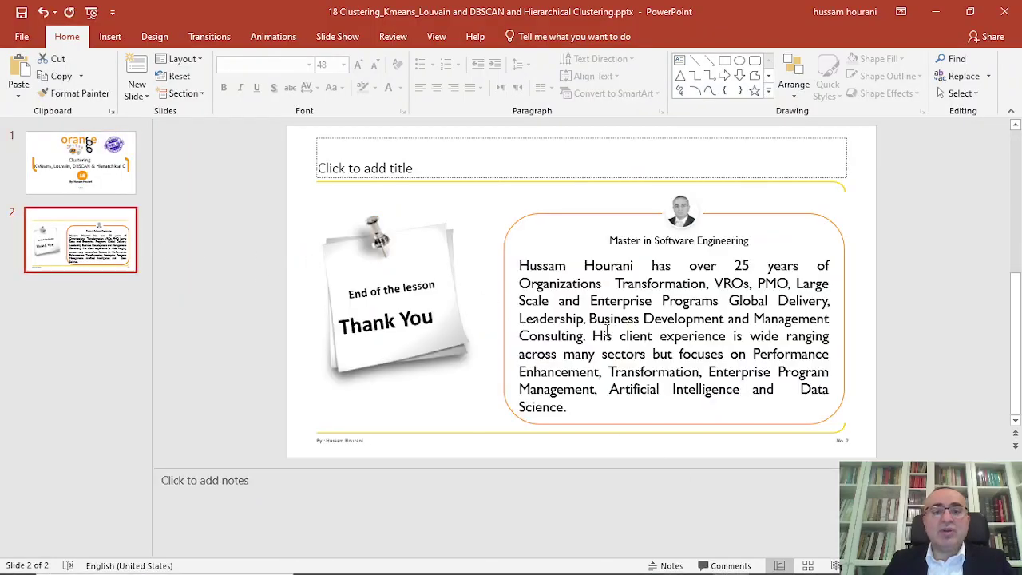